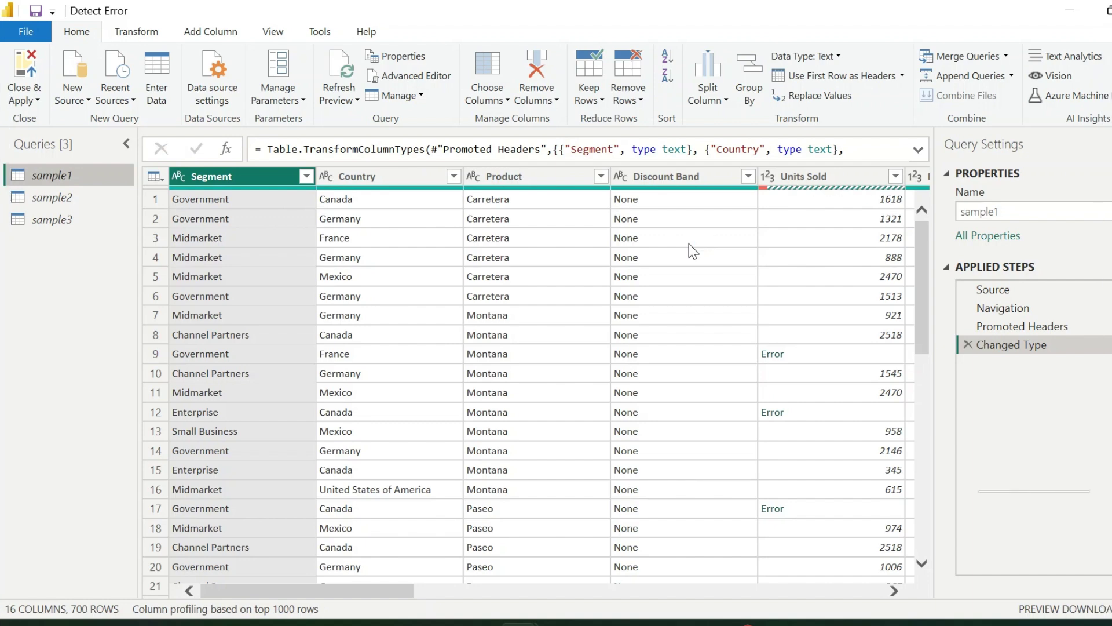
- Look through the sample2 and sample3 tables, then return to sample1
left_click(87, 197)
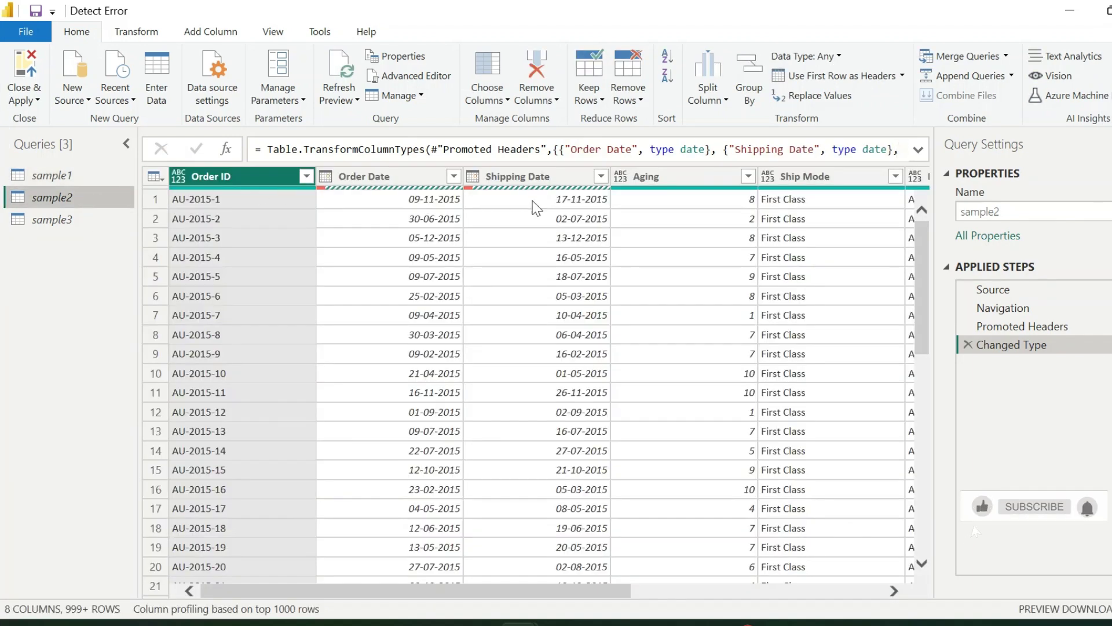
left_click(122, 223)
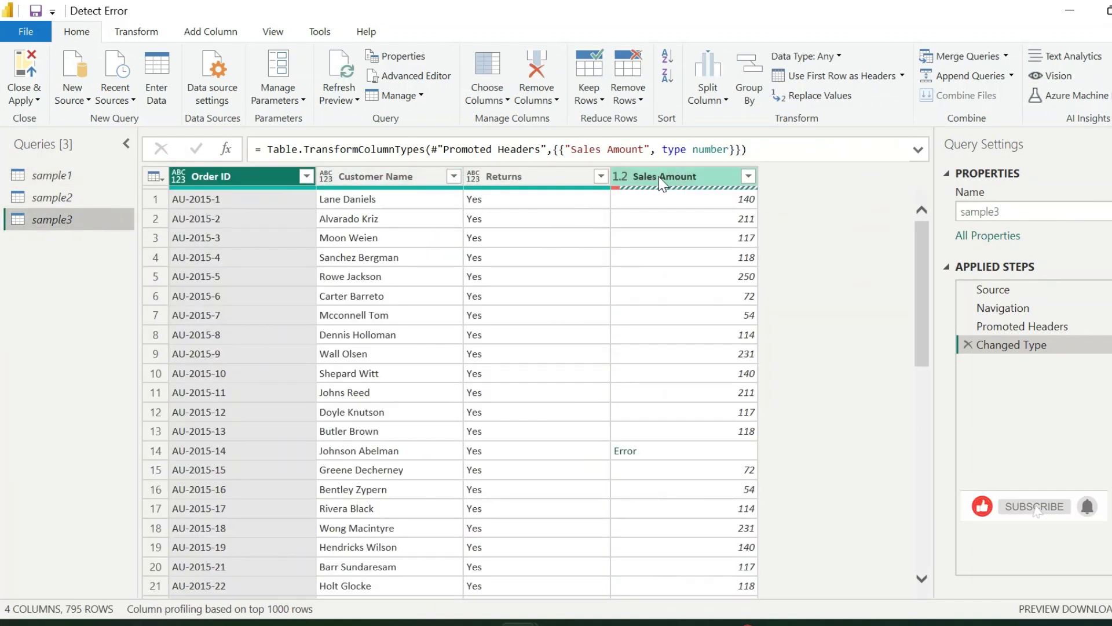
left_click(62, 175)
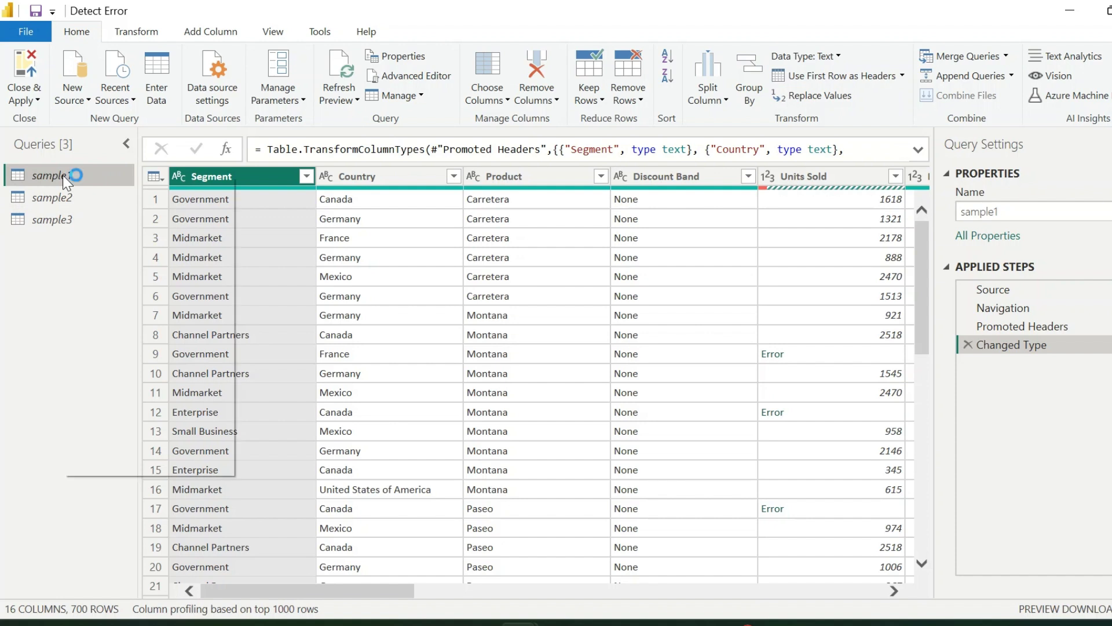
- Create a new query referencing sample1 and name it Error
right_click(63, 175)
left_click(161, 325)
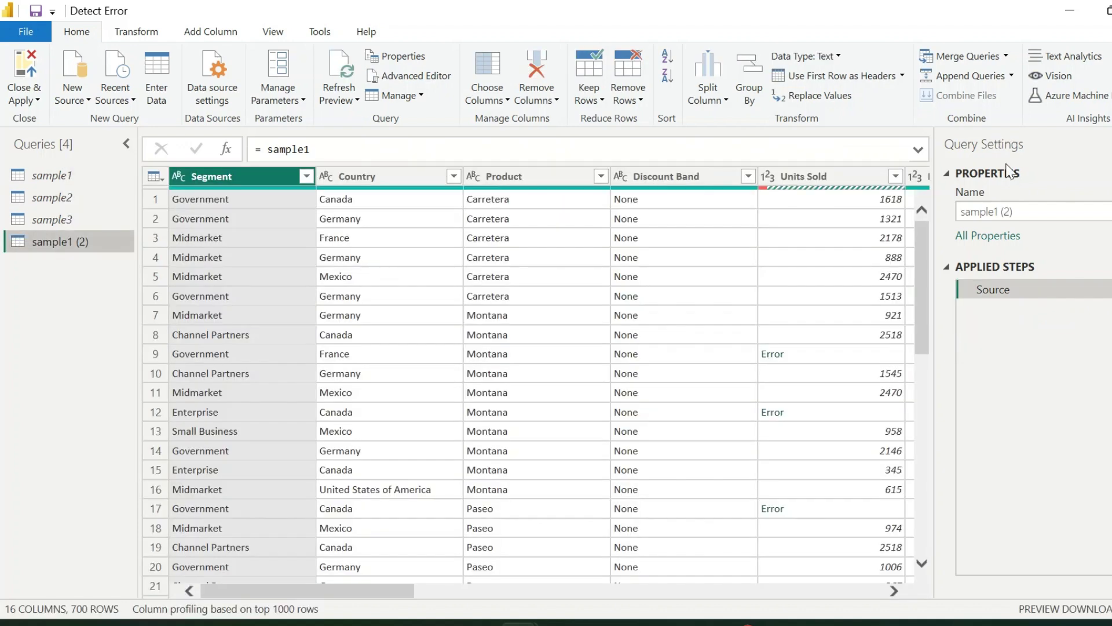
left_click_drag(1026, 212, 938, 219)
type("Error")
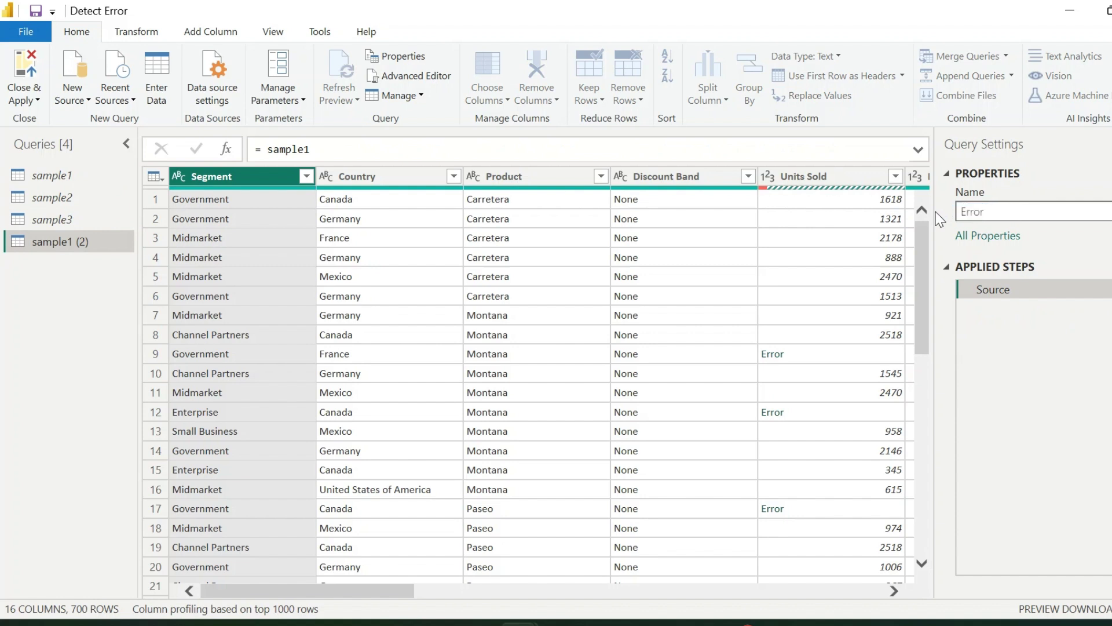
left_click(250, 184)
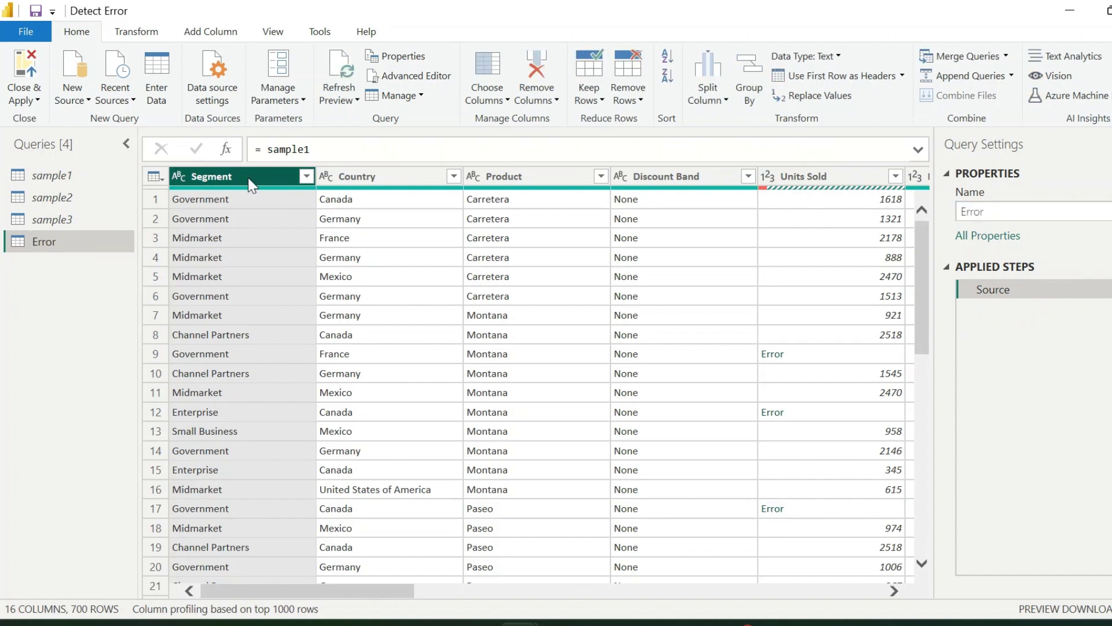
- Select all columns and keep only the rows containing errors
key("ctrl+a")
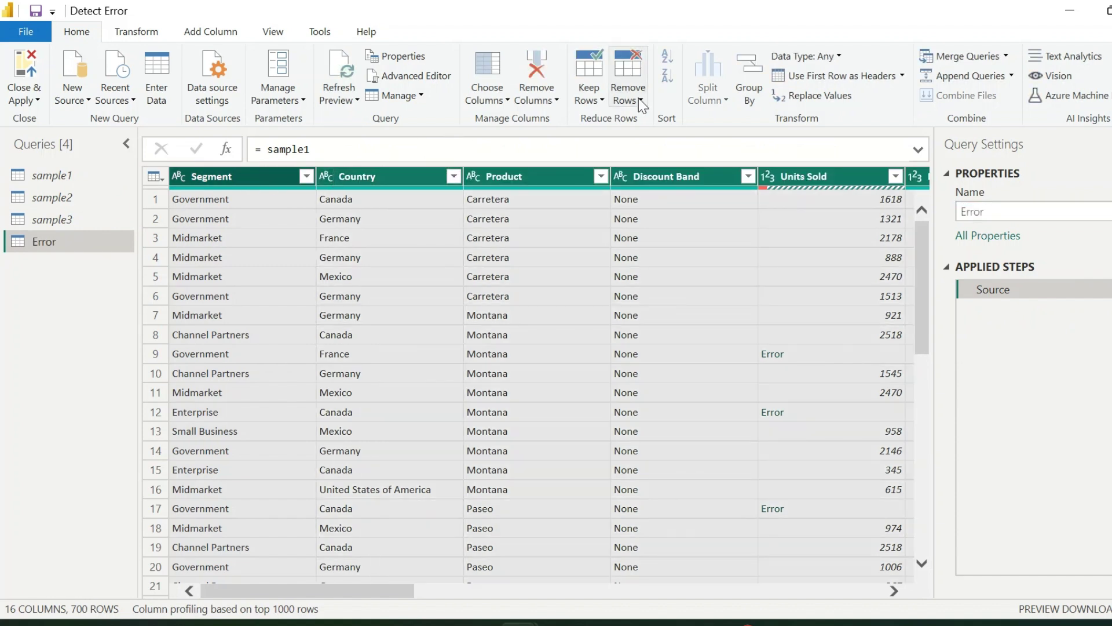
left_click(600, 100)
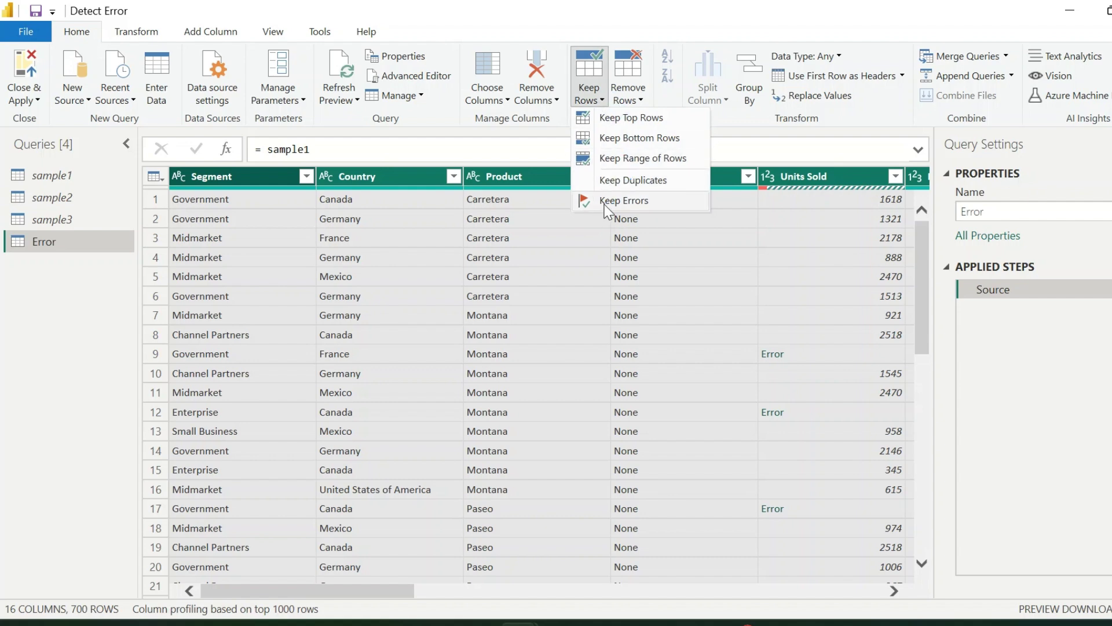
left_click(624, 201)
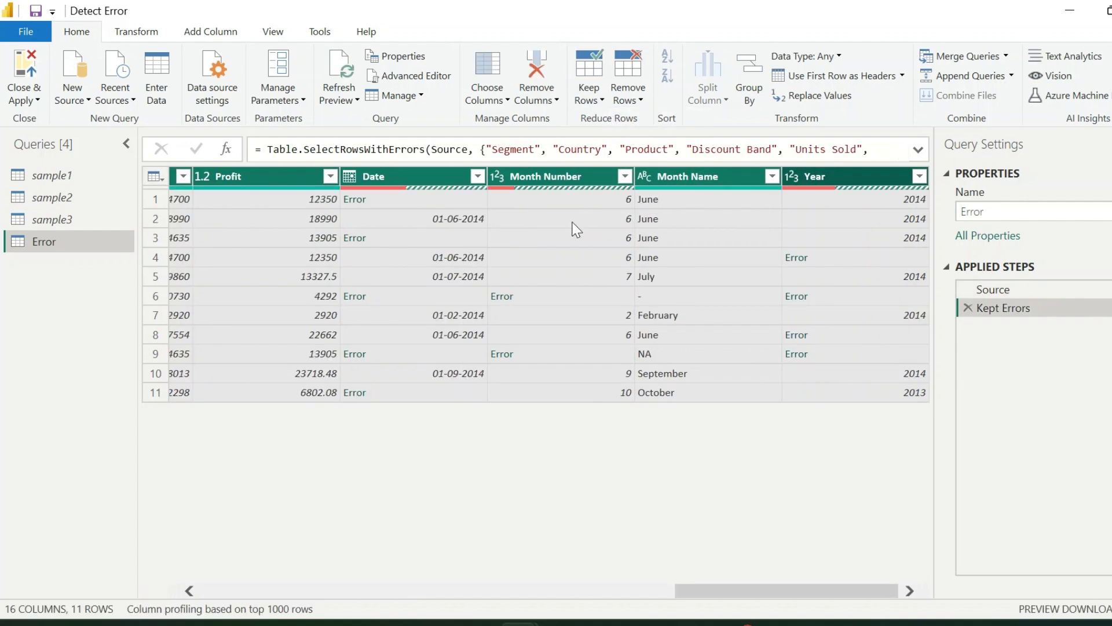
- Add a custom column named All items with the formula = _
left_click(211, 31)
left_click(87, 75)
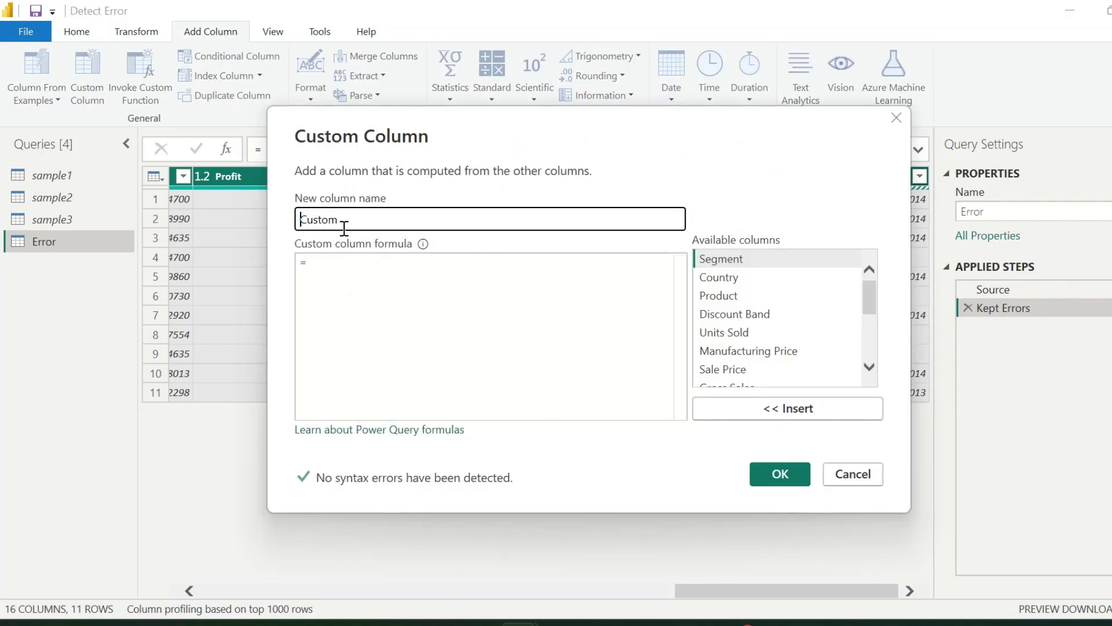
type("All items")
left_click(380, 277)
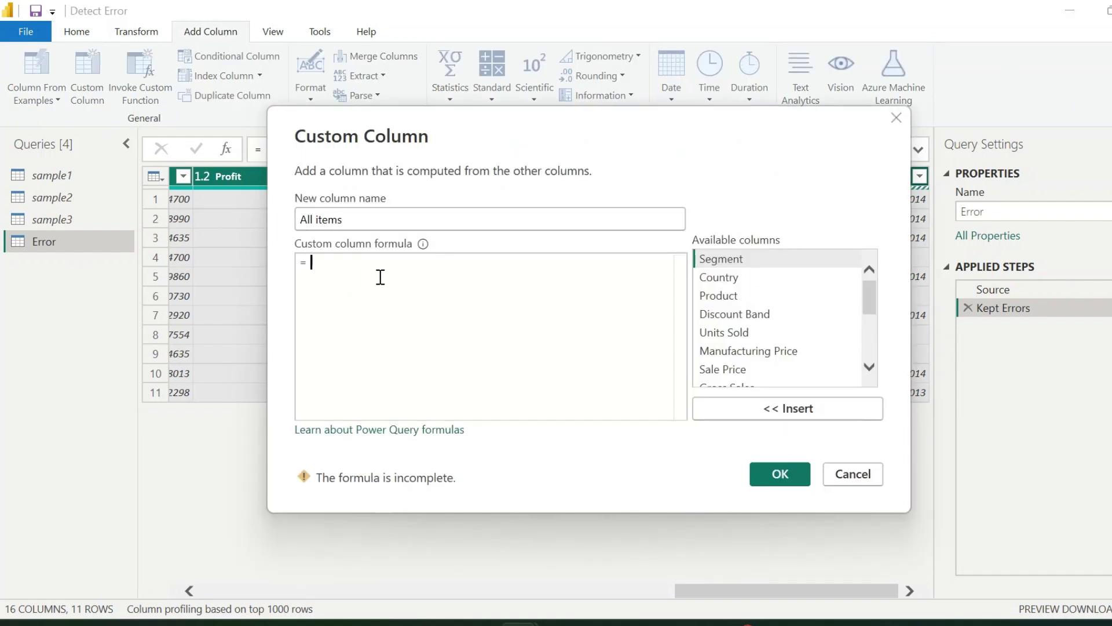
type("_")
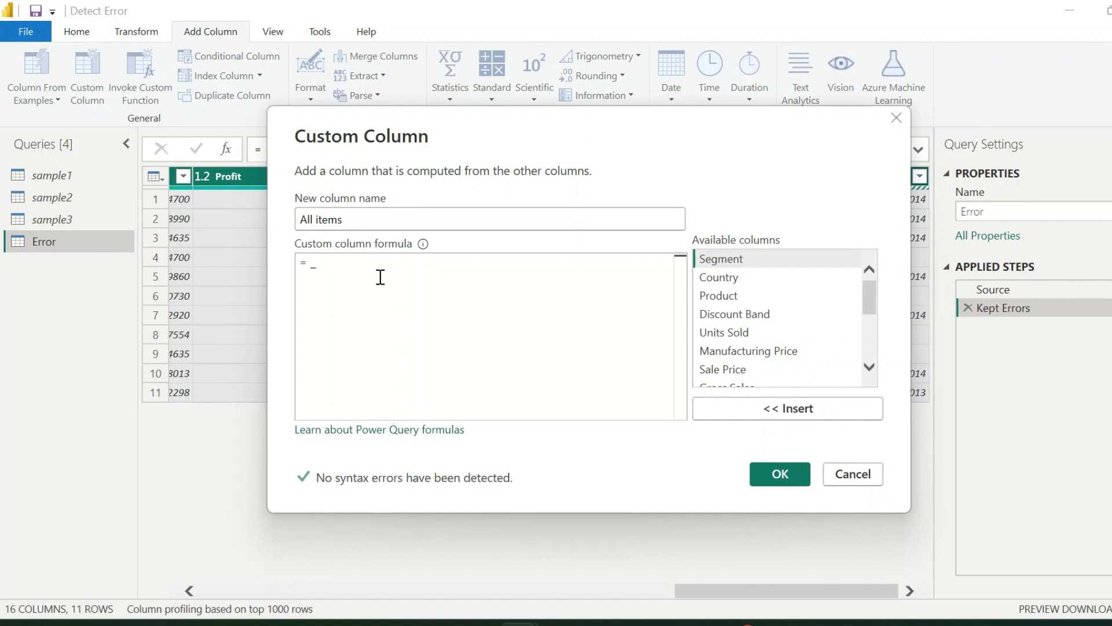
left_click(766, 475)
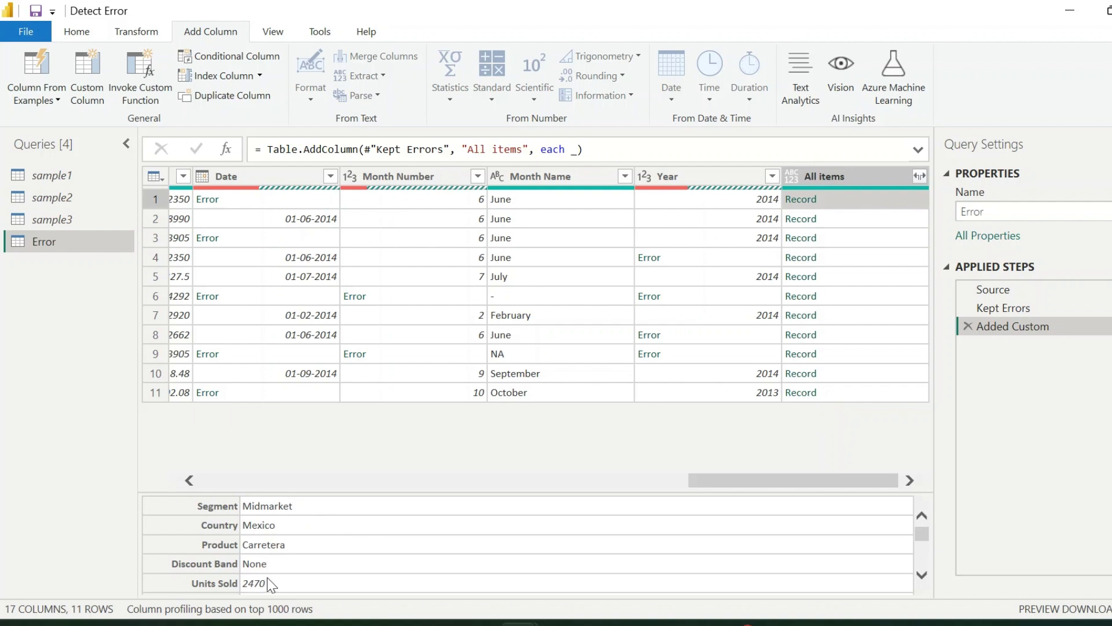
- Add a Custom column with the formula = Record.ToTable([All items])
left_click(91, 89)
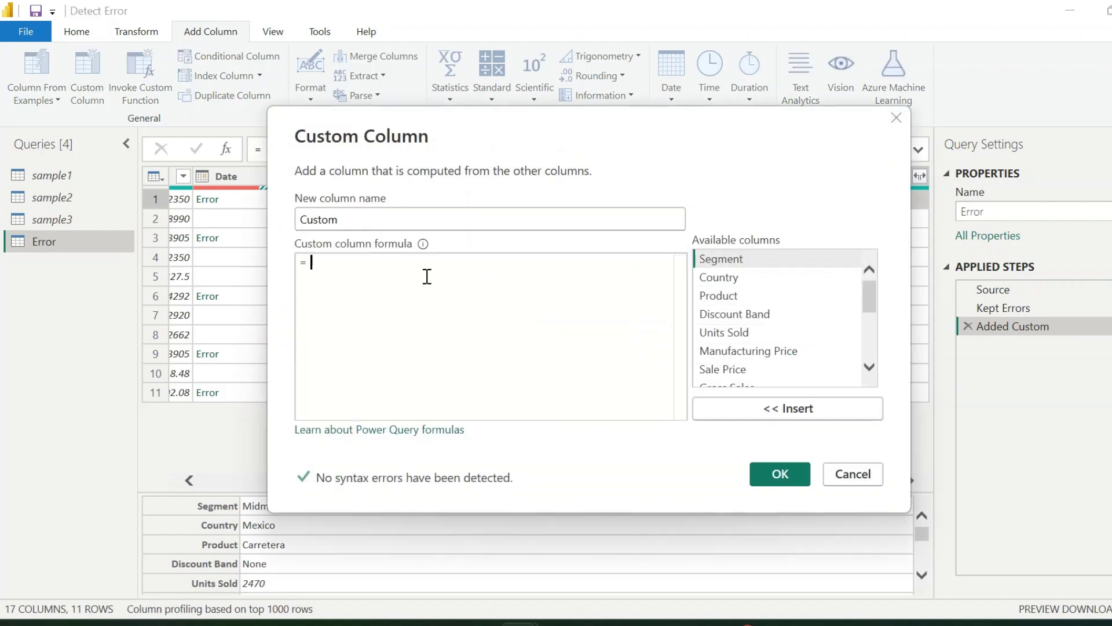
type("Recor")
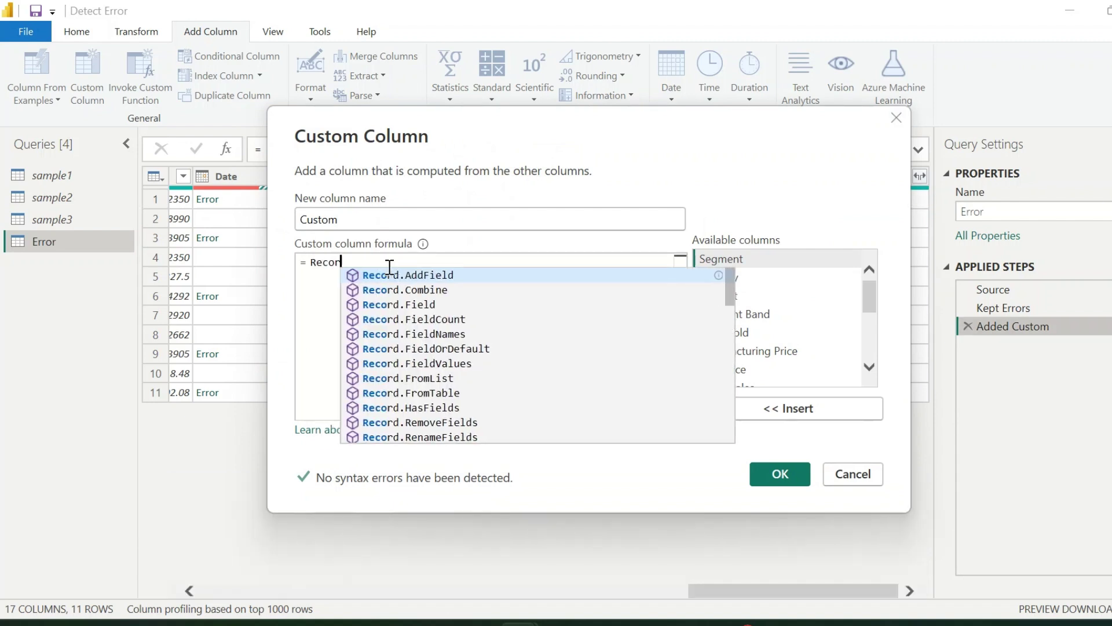
type("d.ToTable(")
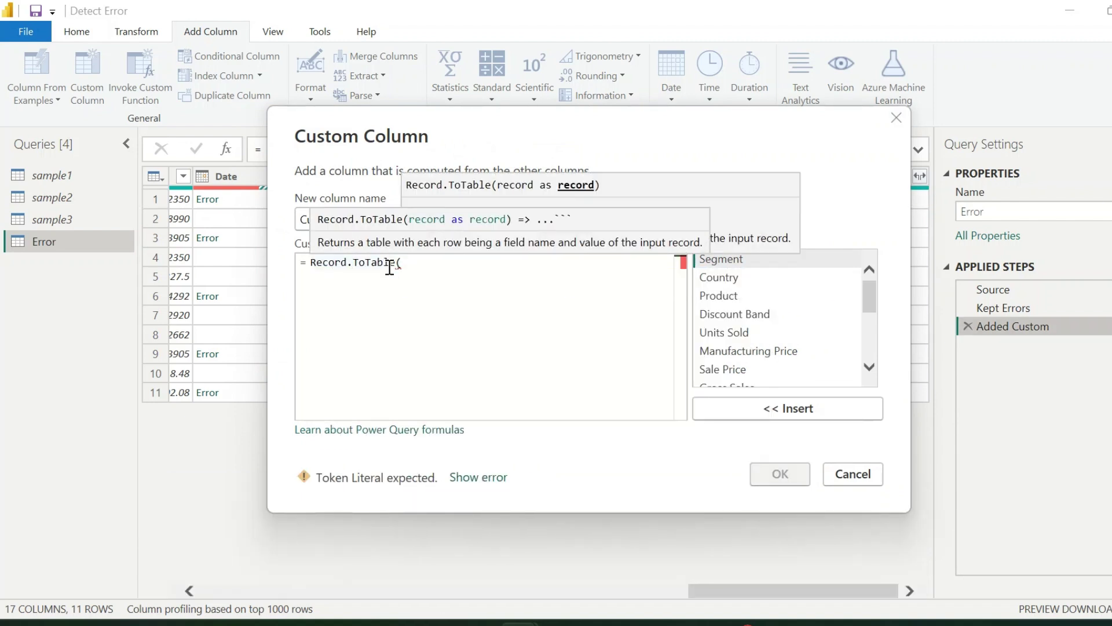
scroll(834, 329, "down", 3)
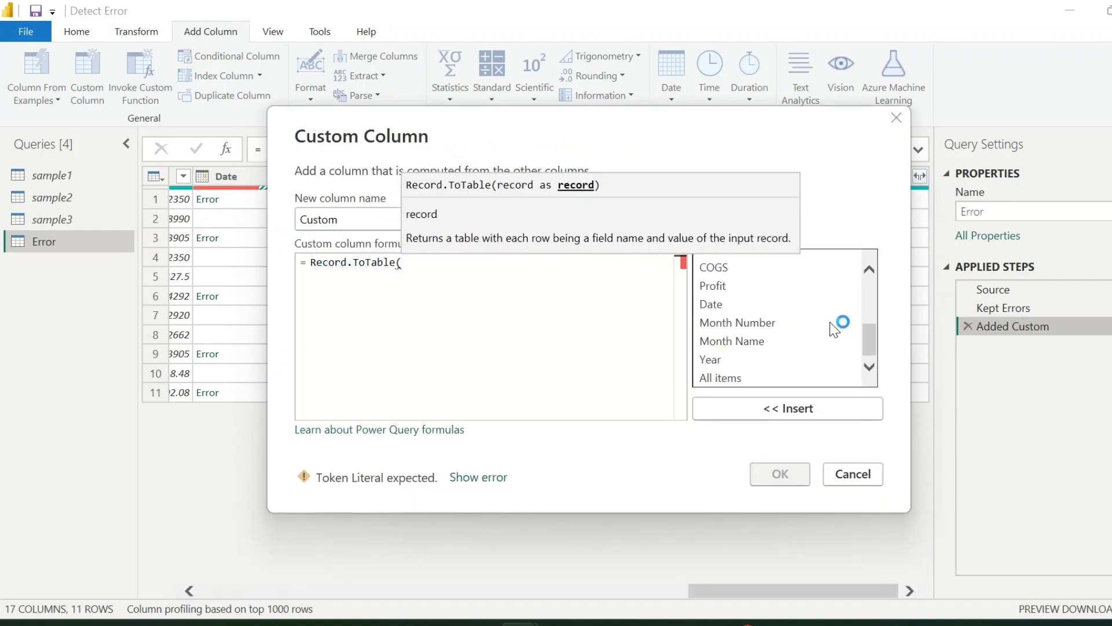
double_click(753, 377)
type(")")
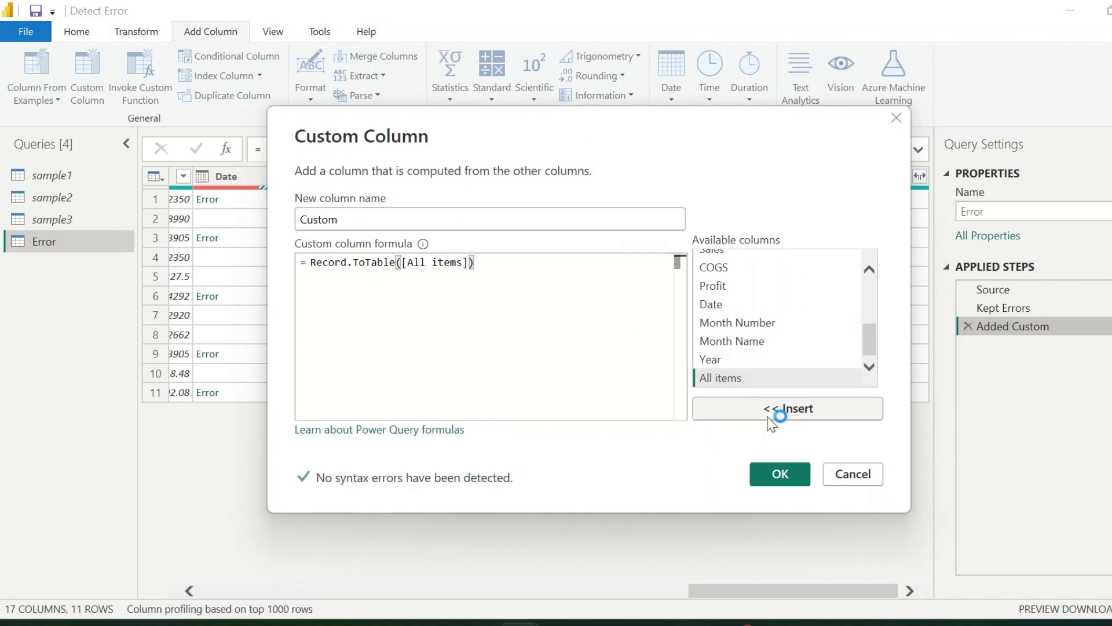
left_click(780, 474)
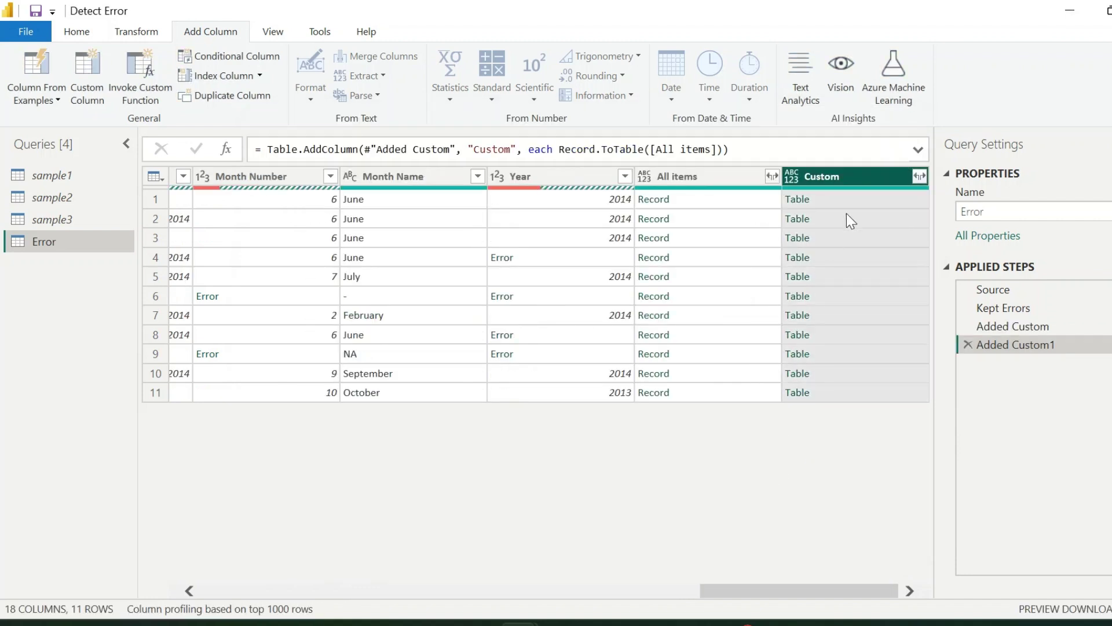
- Keep only the Custom column and expand its tables into Name and Value
right_click(848, 179)
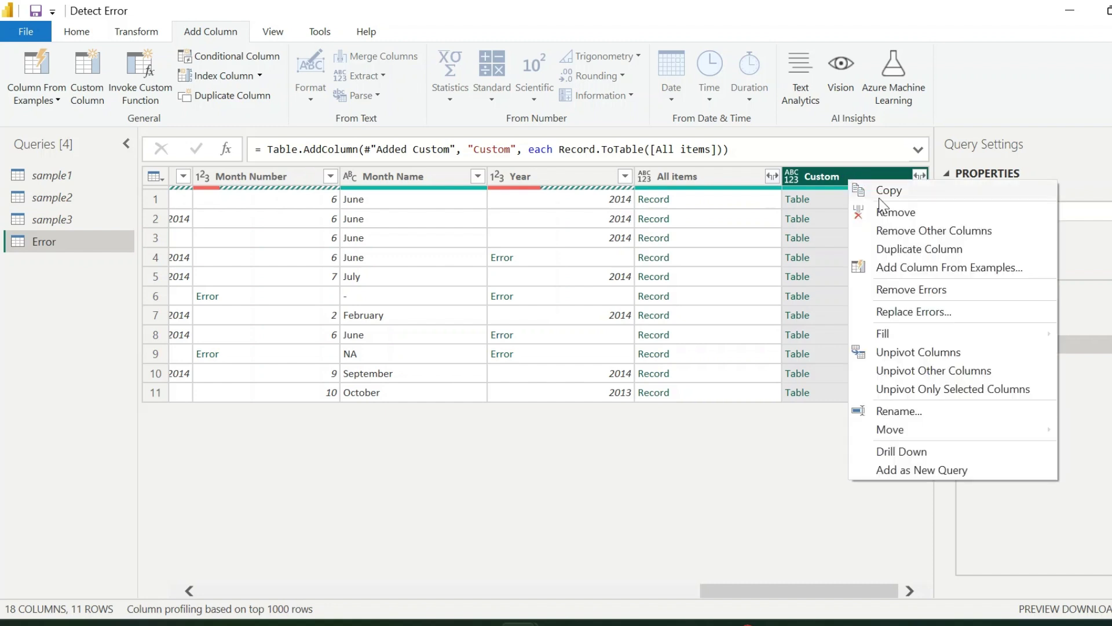
left_click(911, 236)
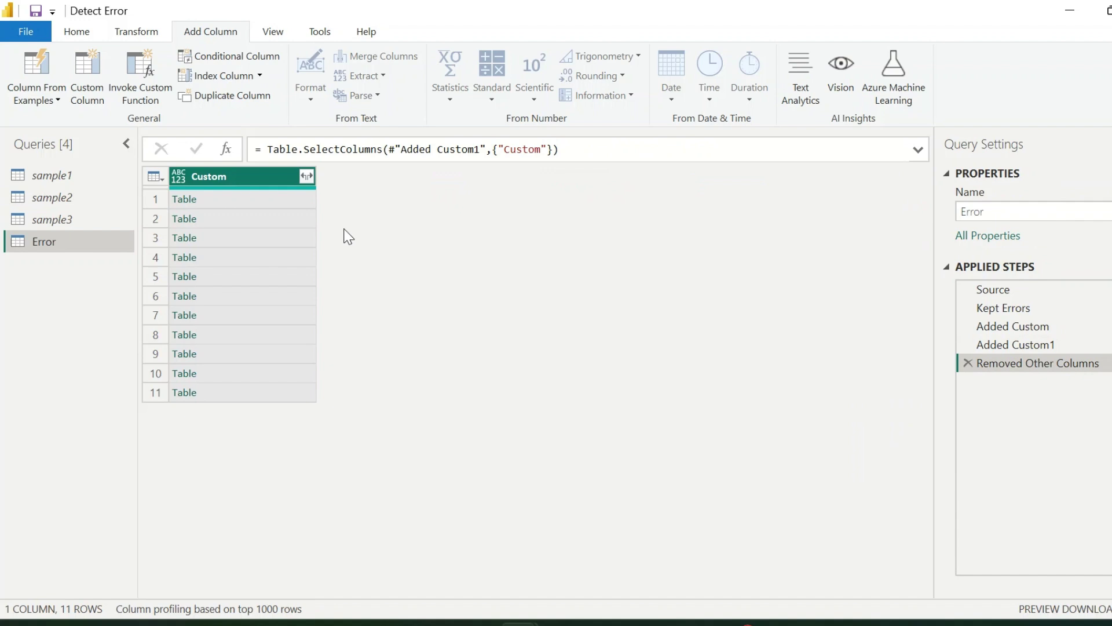
left_click(307, 176)
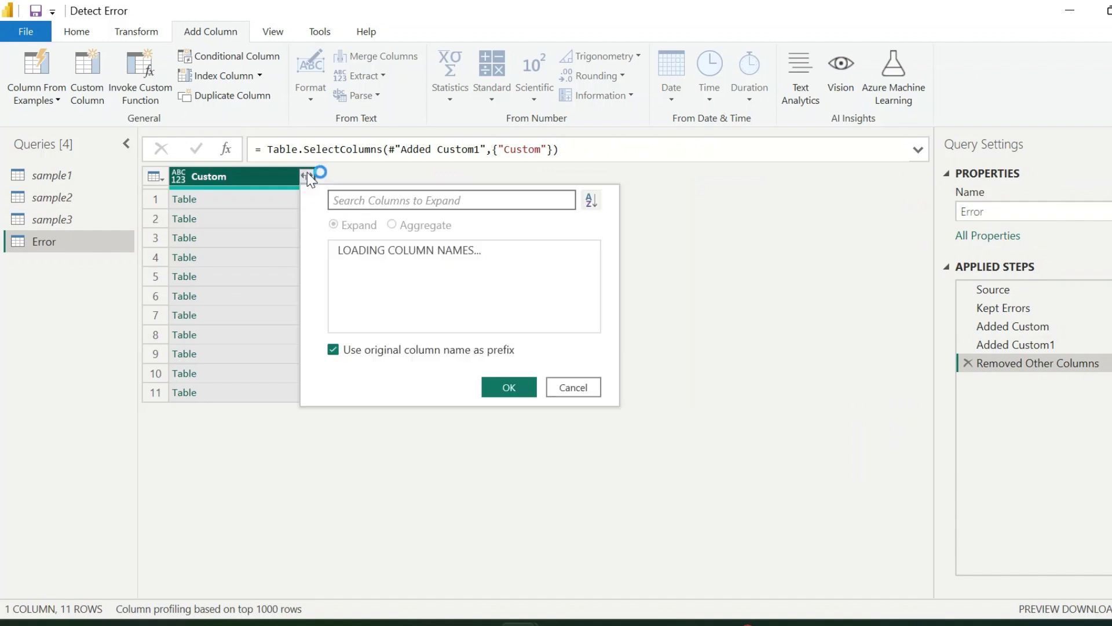
left_click(505, 410)
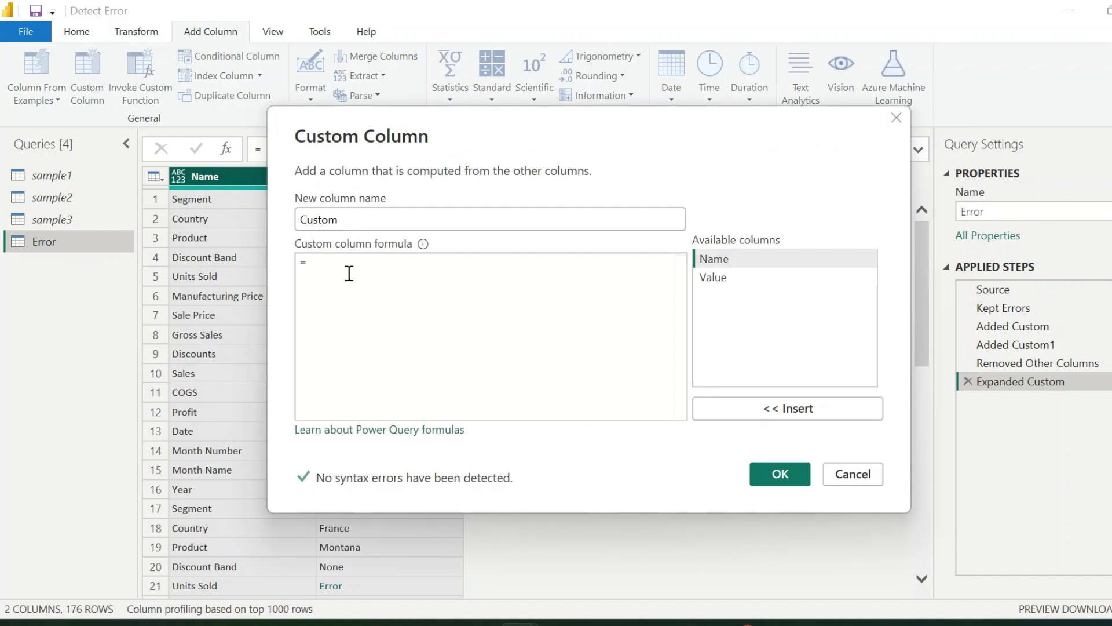
- Add a custom column with the formula = try [Value]
type("y")
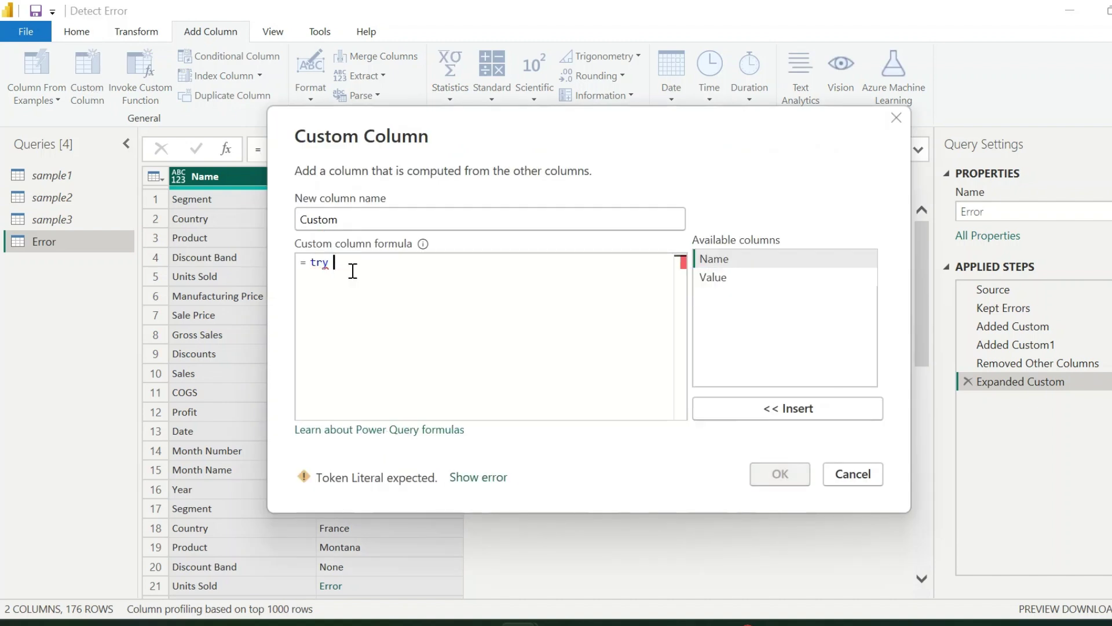
double_click(742, 278)
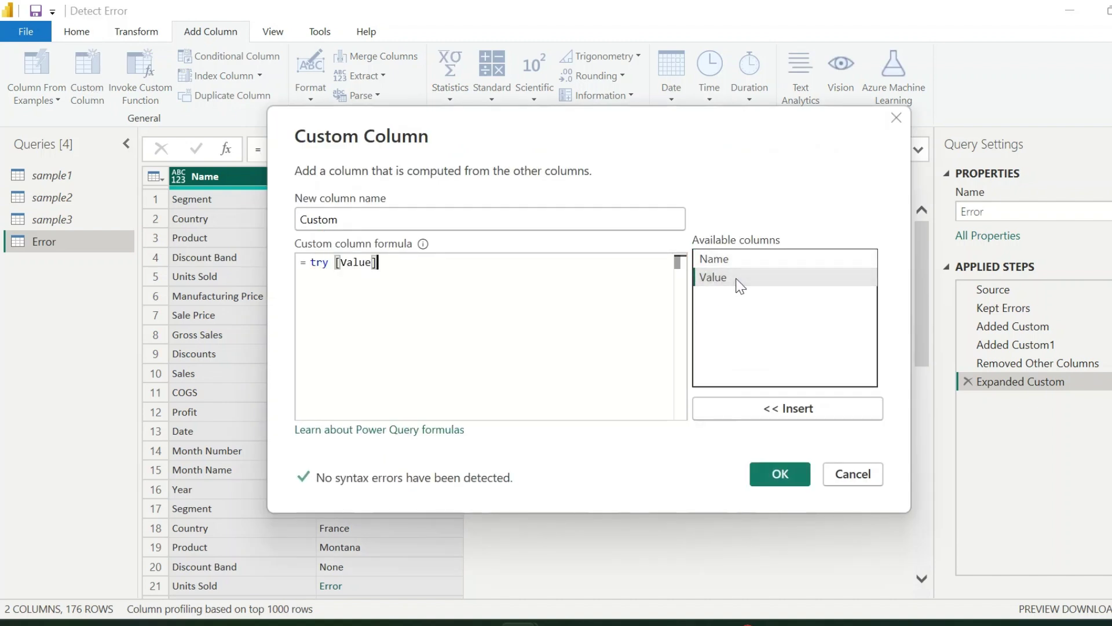
left_click(780, 474)
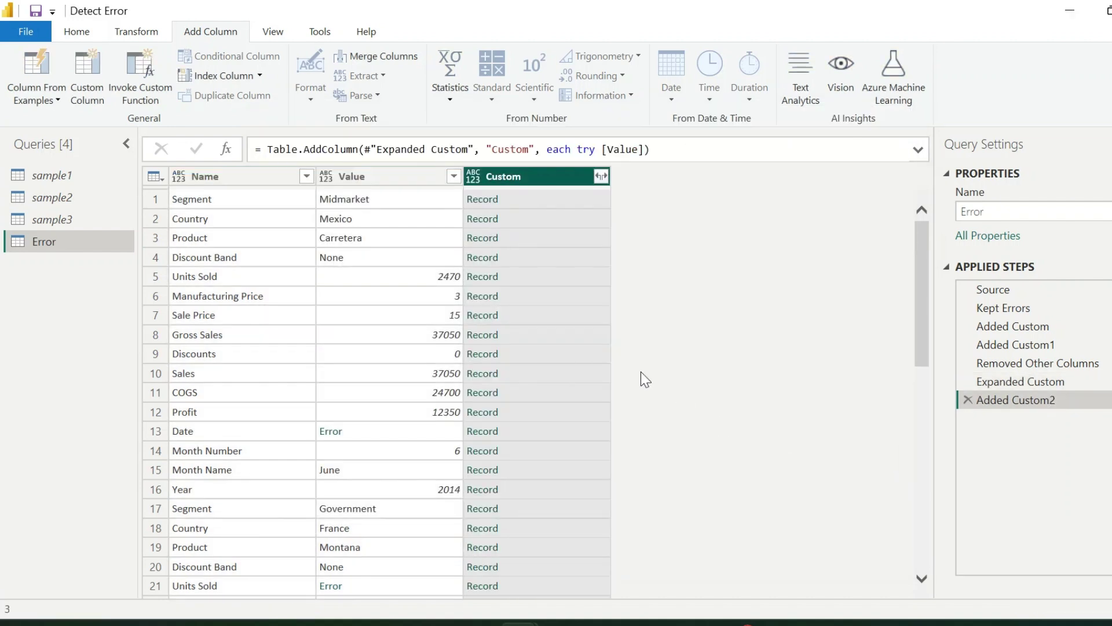
- Expand the Custom records to just the Error field
left_click(601, 176)
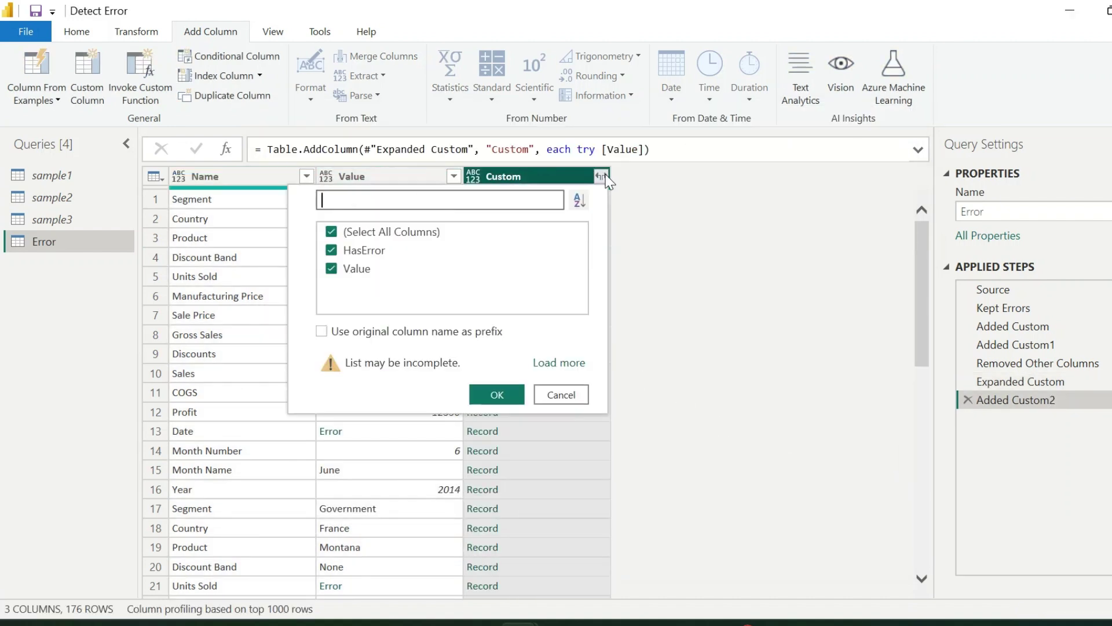
left_click(559, 363)
left_click(439, 238)
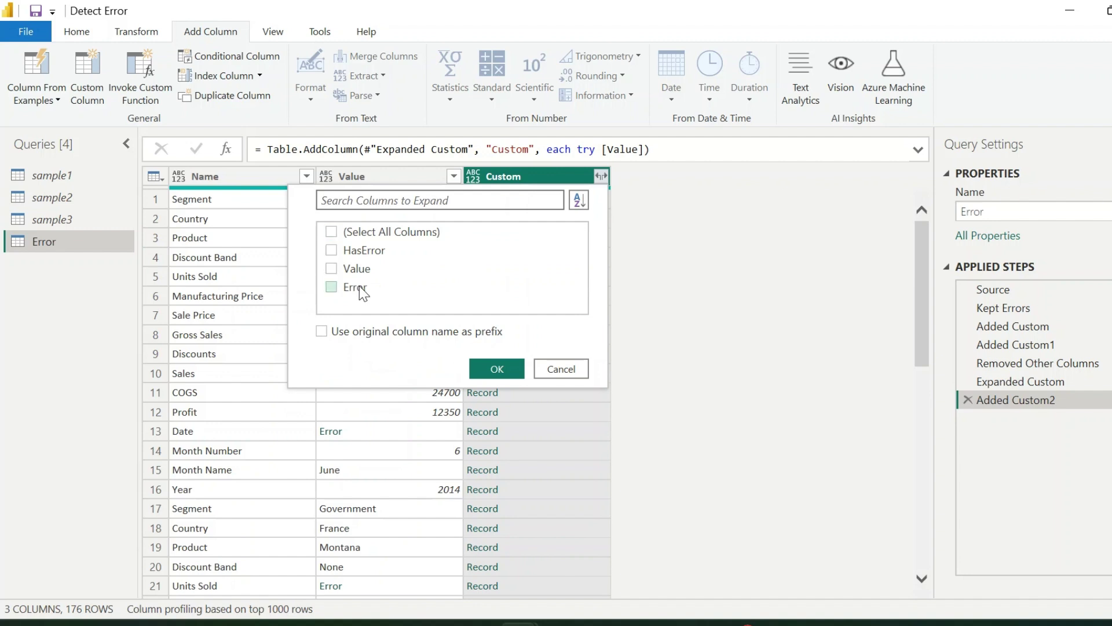
left_click(357, 288)
left_click(519, 369)
- Expand Error into Reason, Message and Detail, and filter out null Reasons
left_click(601, 176)
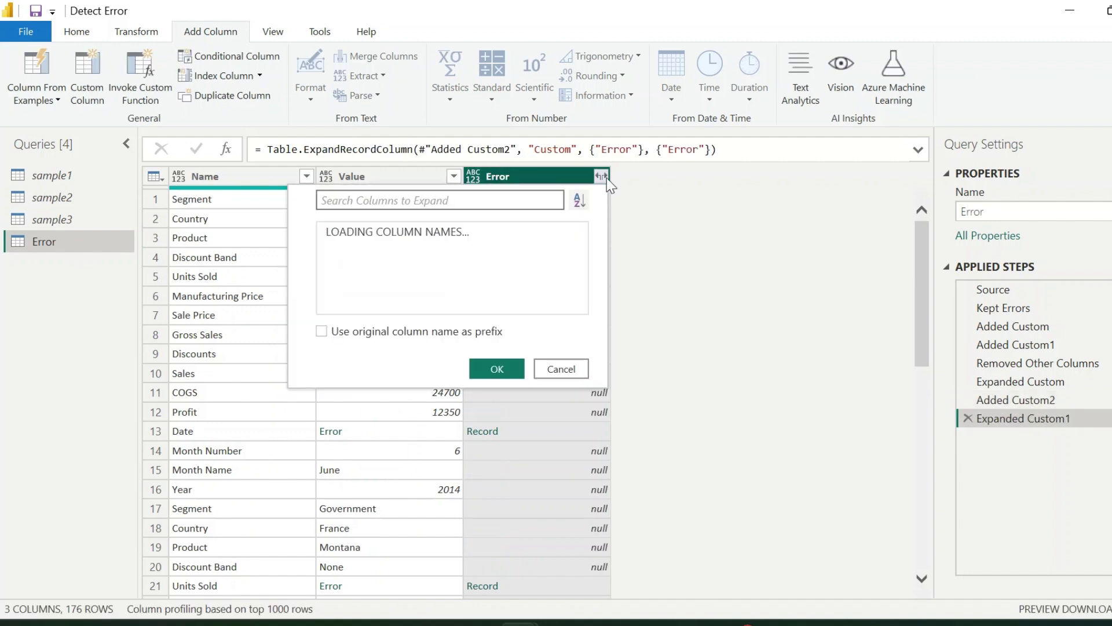
left_click(494, 369)
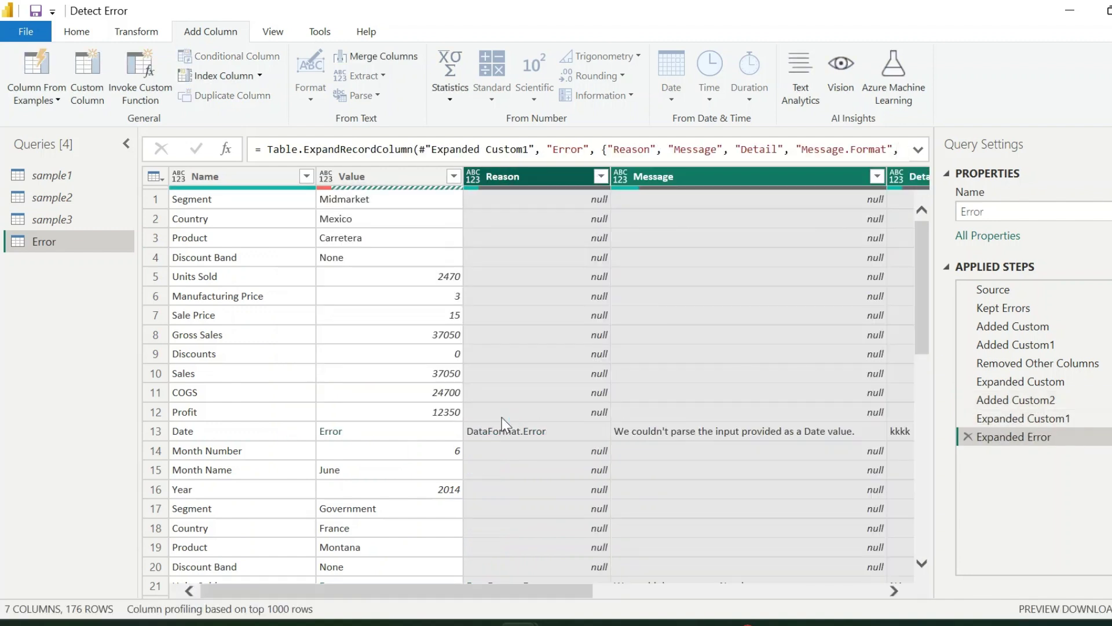
left_click(600, 179)
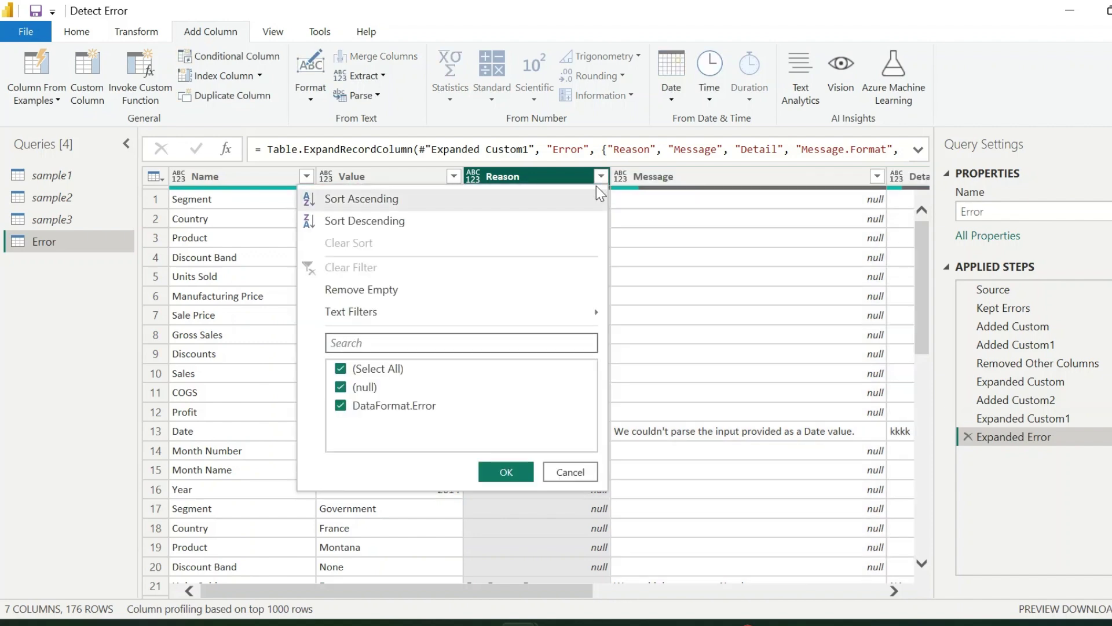
left_click(341, 386)
left_click(515, 472)
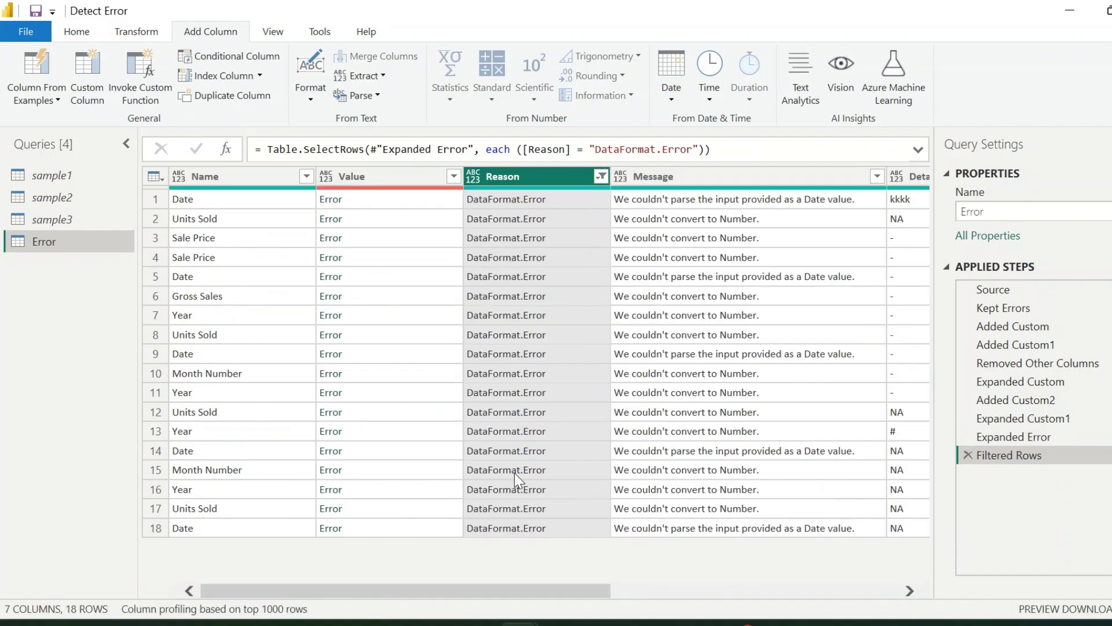
- Inspect the first two rows' error details and enlarge the details pane
left_click(385, 204)
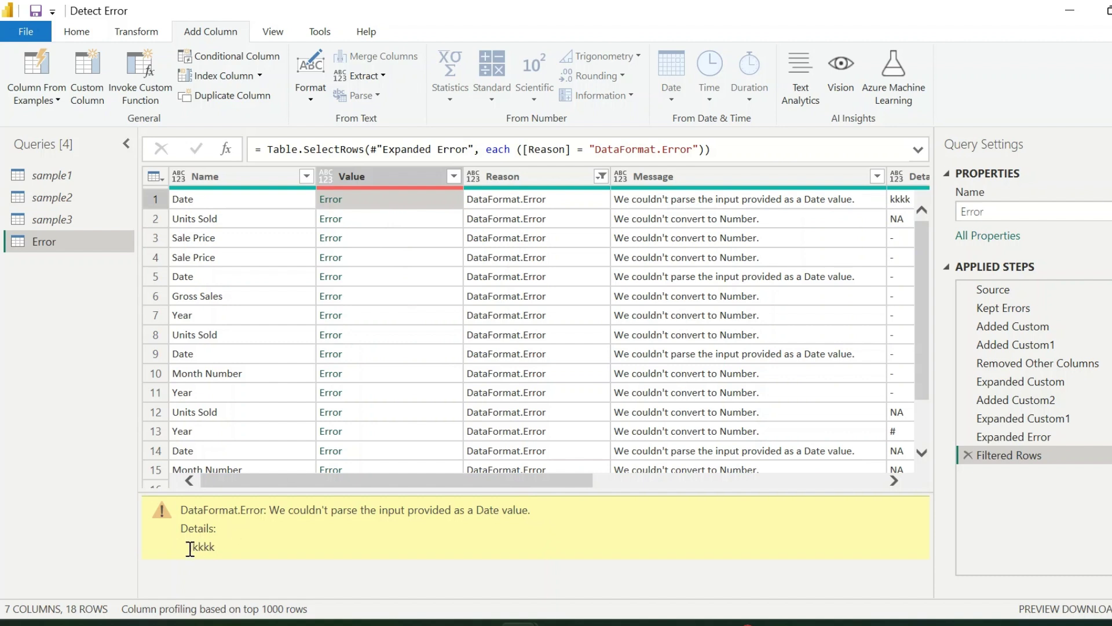
left_click(423, 219)
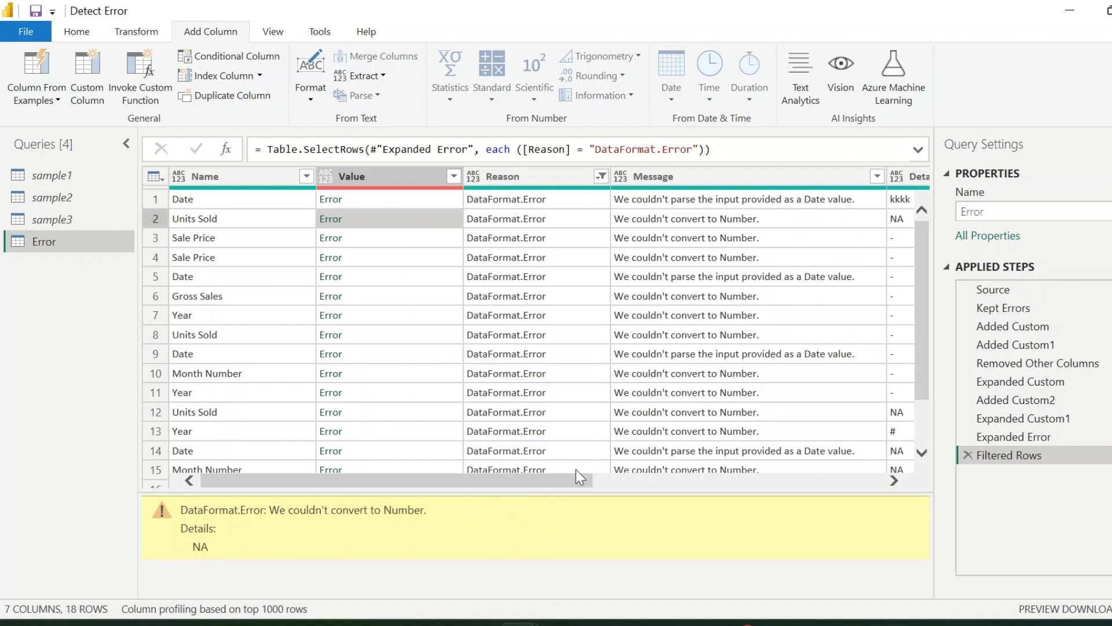
left_click_drag(570, 493, 557, 582)
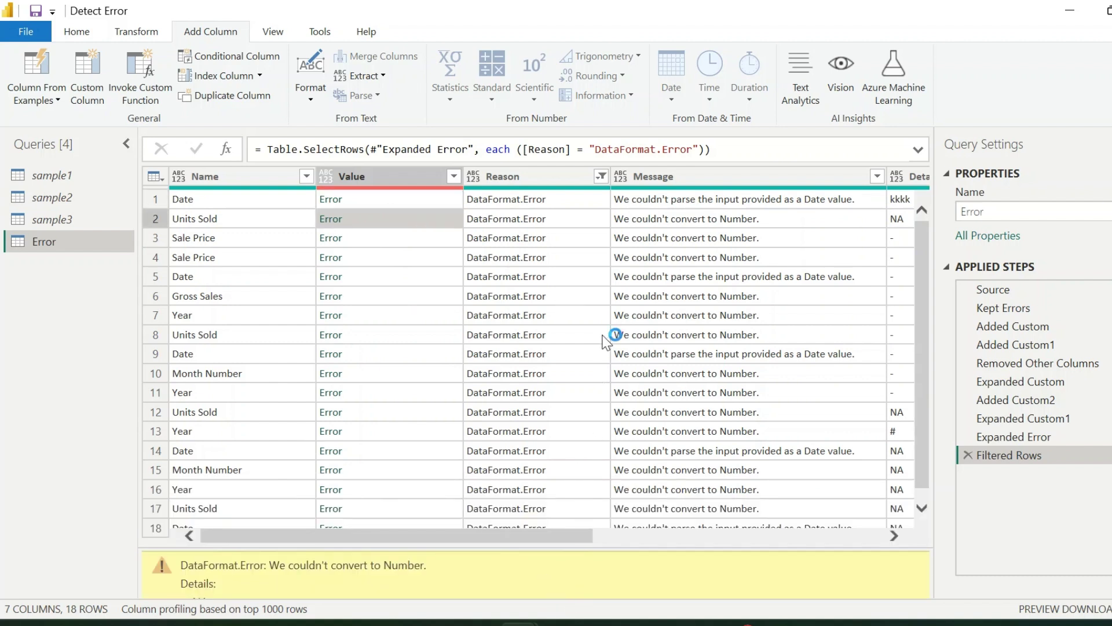
- Create a parameterless function named Error Detect from the Error query
right_click(40, 242)
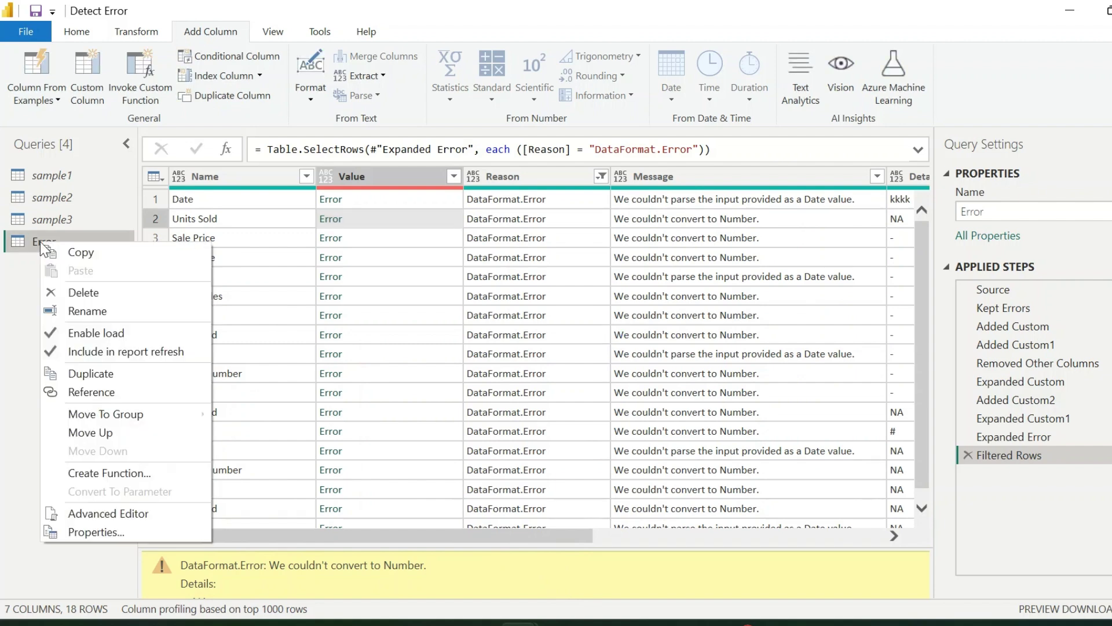
left_click(109, 474)
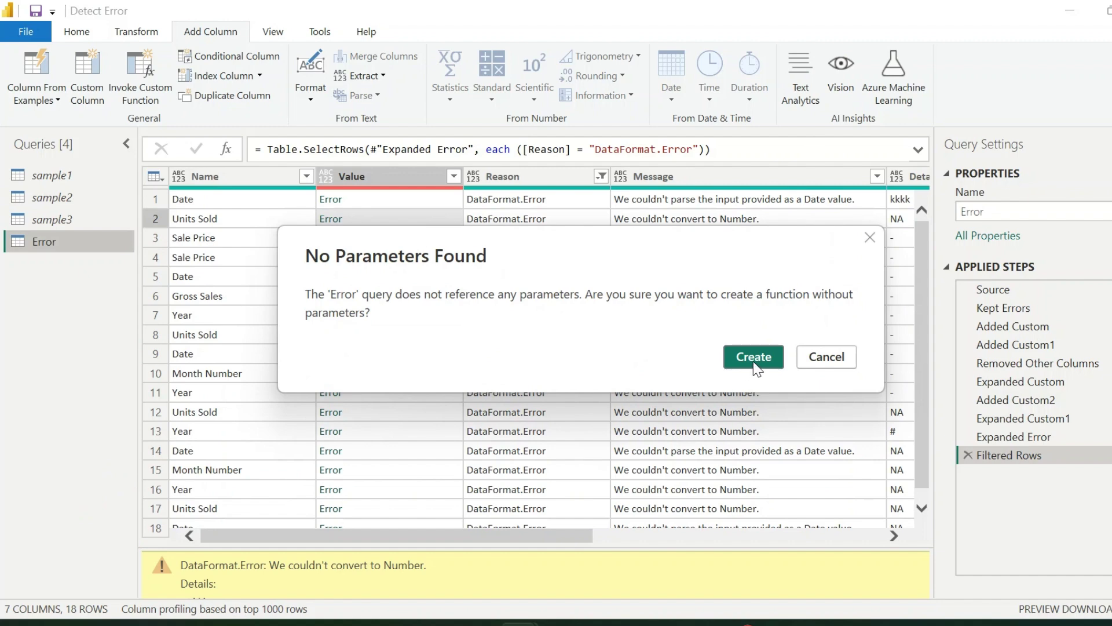
left_click(754, 357)
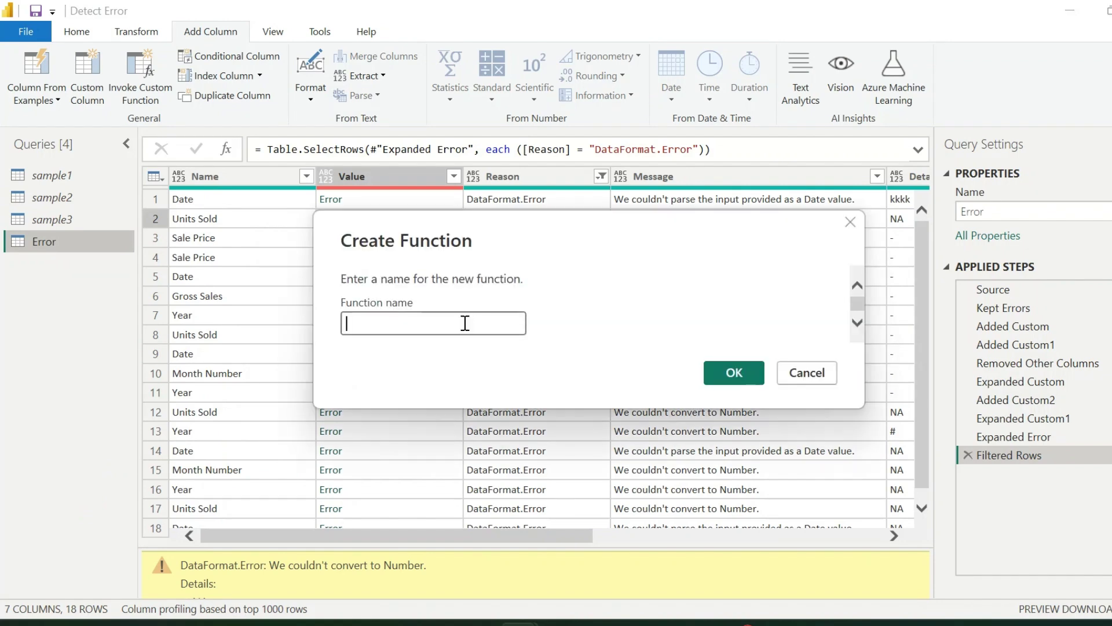
type("Error Detect")
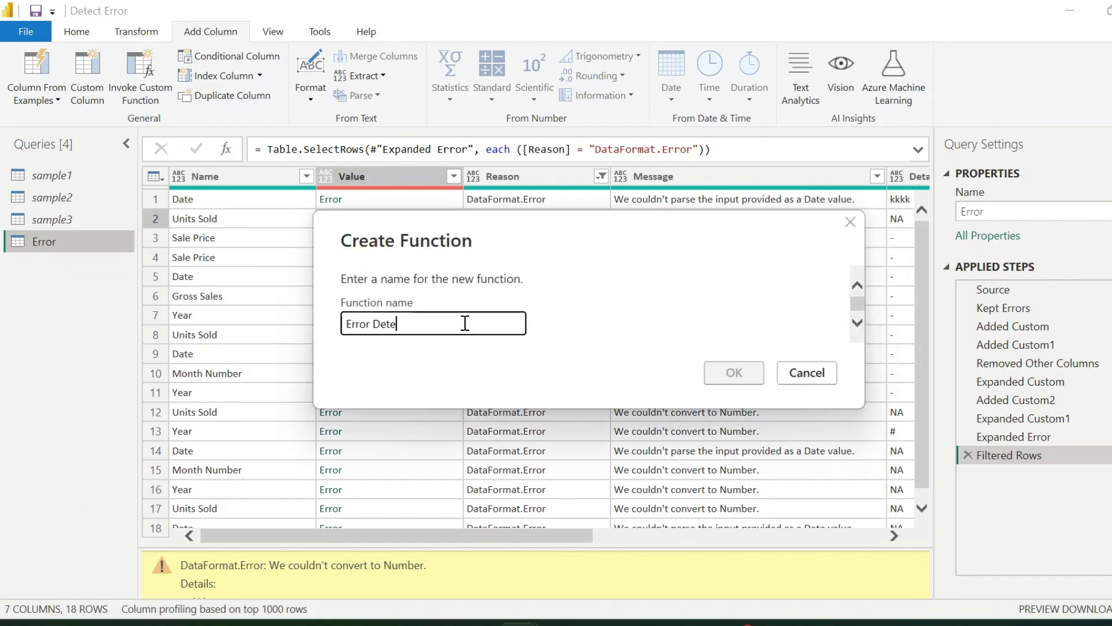
left_click(751, 381)
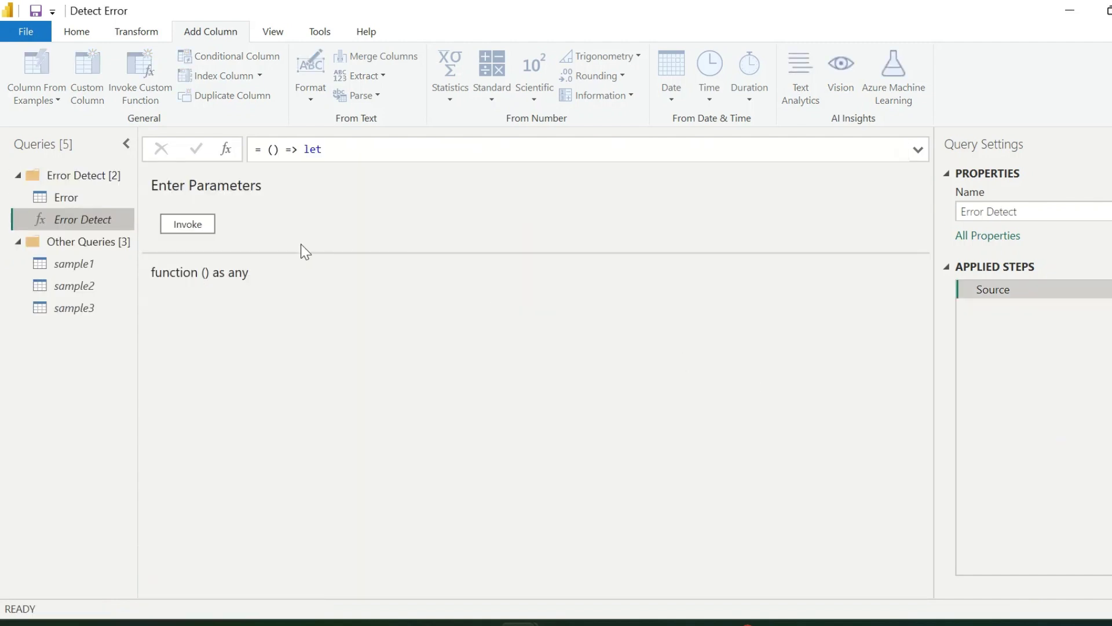
- Replace the hard-coded column list in the M code with Table.ColumnNames(sample1)
left_click(919, 152)
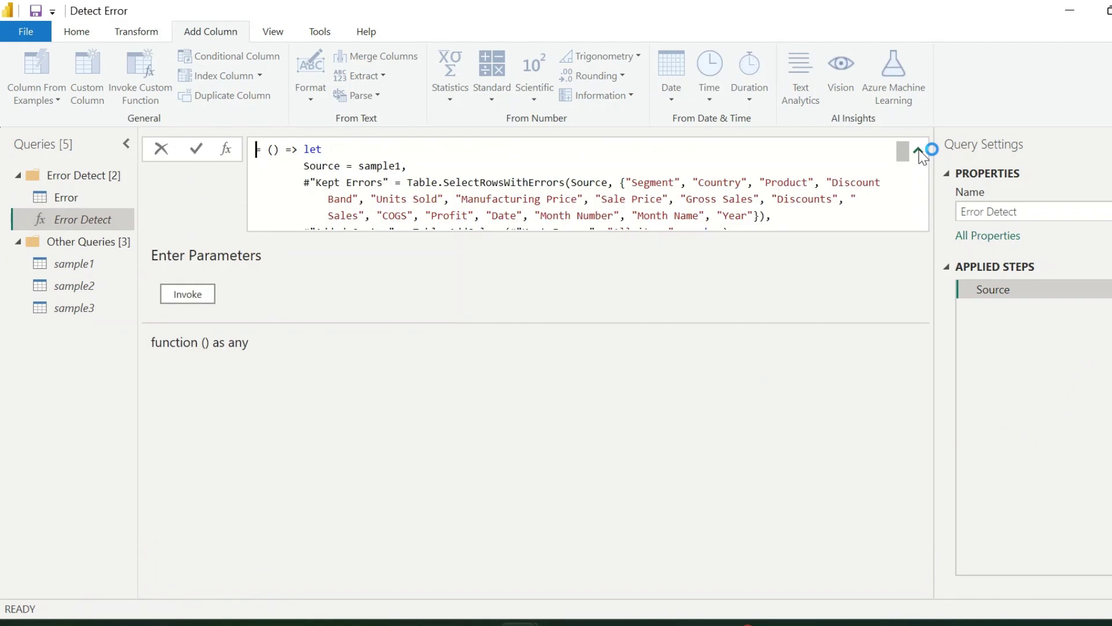
scroll(695, 183, "down", 1)
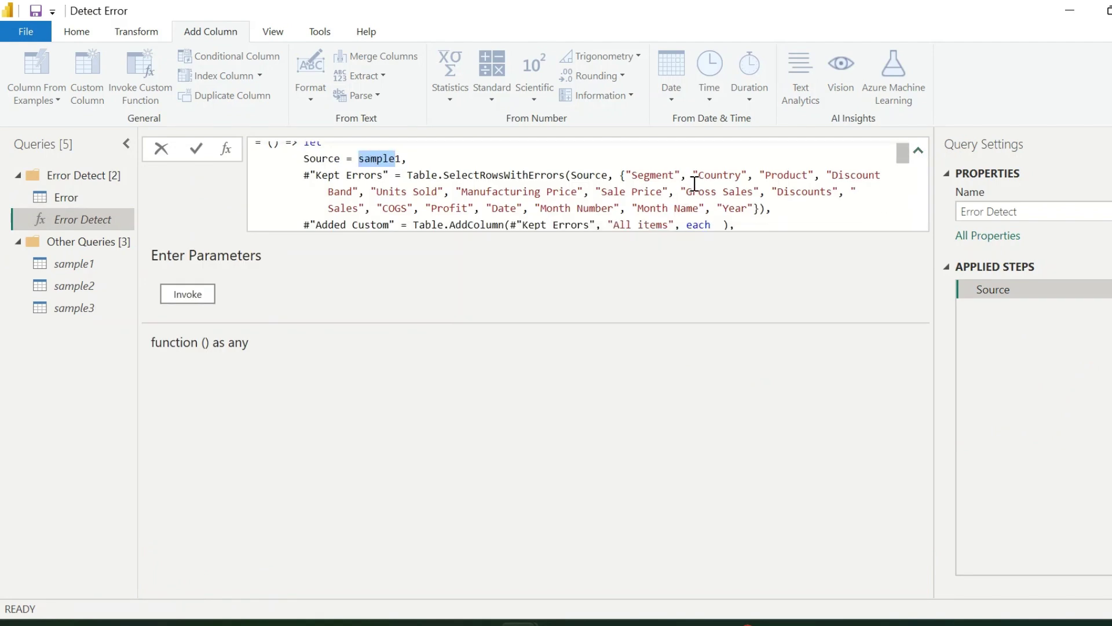
type("_")
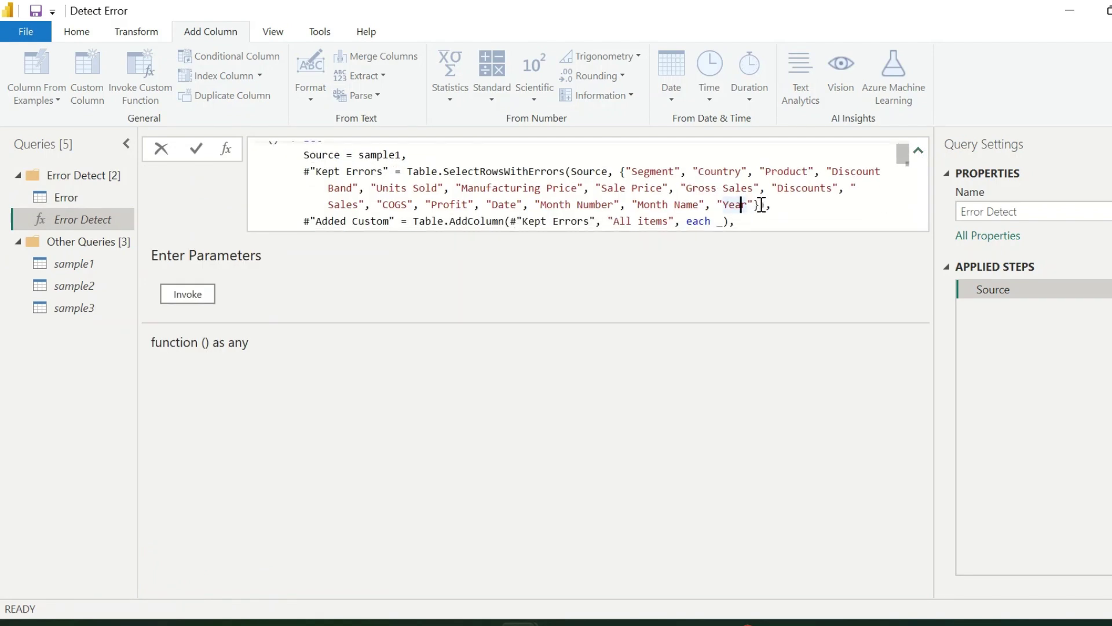
left_click_drag(761, 205, 627, 173)
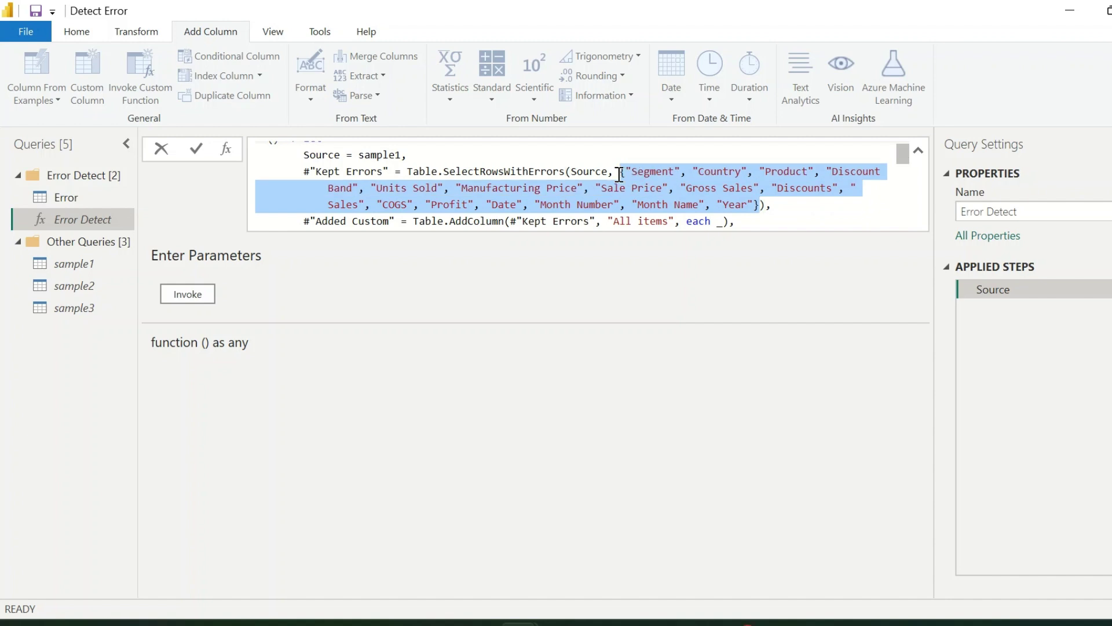
key("BackSpace")
type("Table.Column")
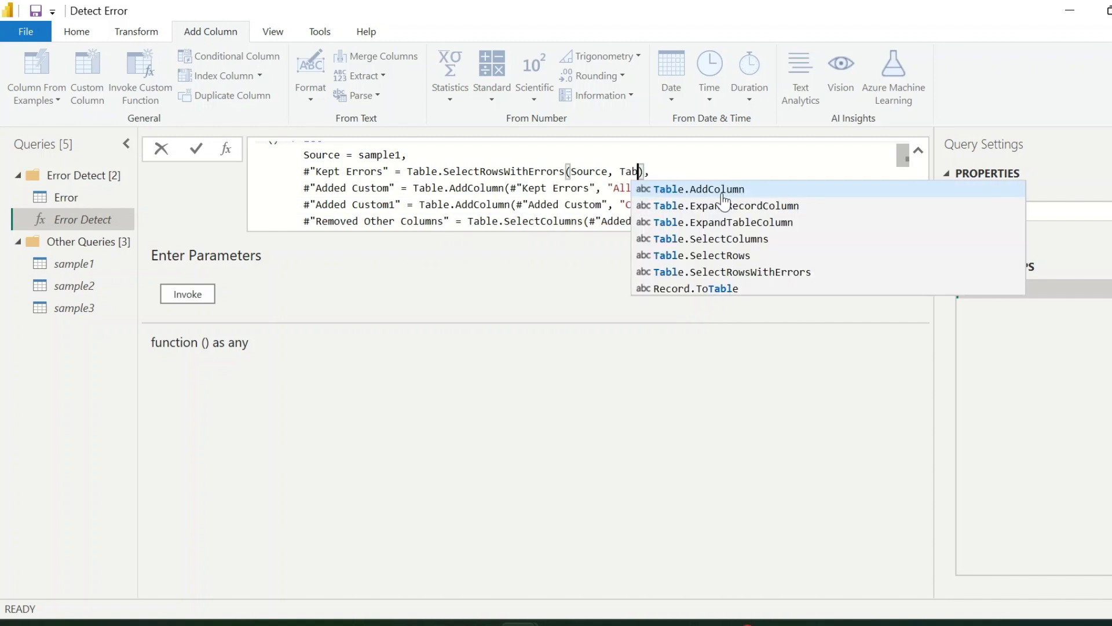
type("Names(sample1")
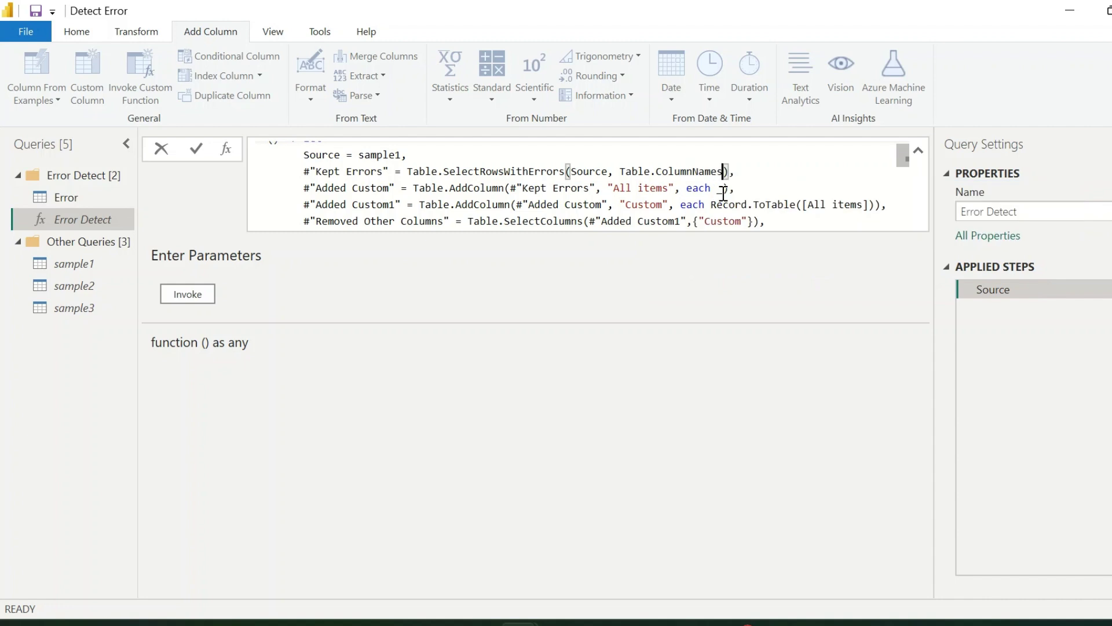
- Add an (input as table) parameter and replace both sample1 references with input
scroll(277, 159, "up", 1)
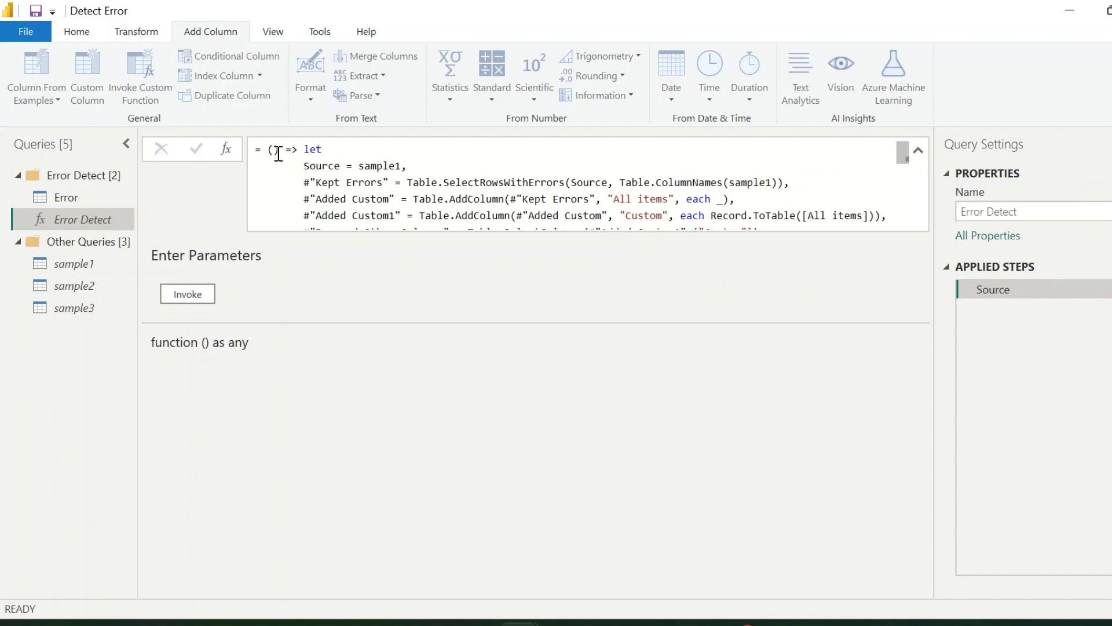
left_click(278, 150)
type("input as table")
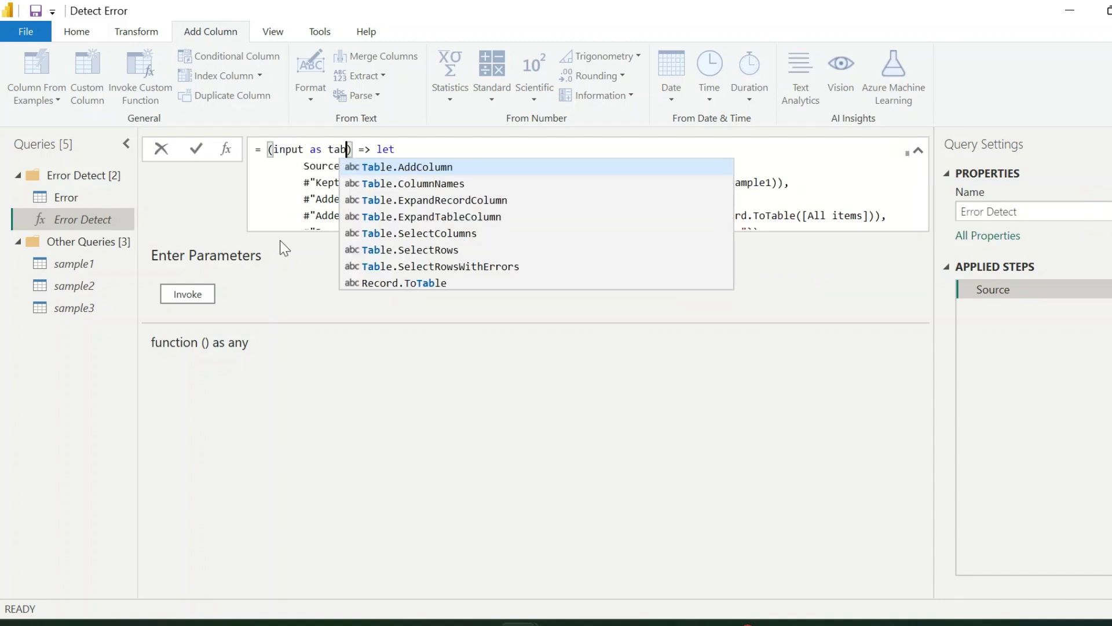
left_click_drag(401, 166, 363, 166)
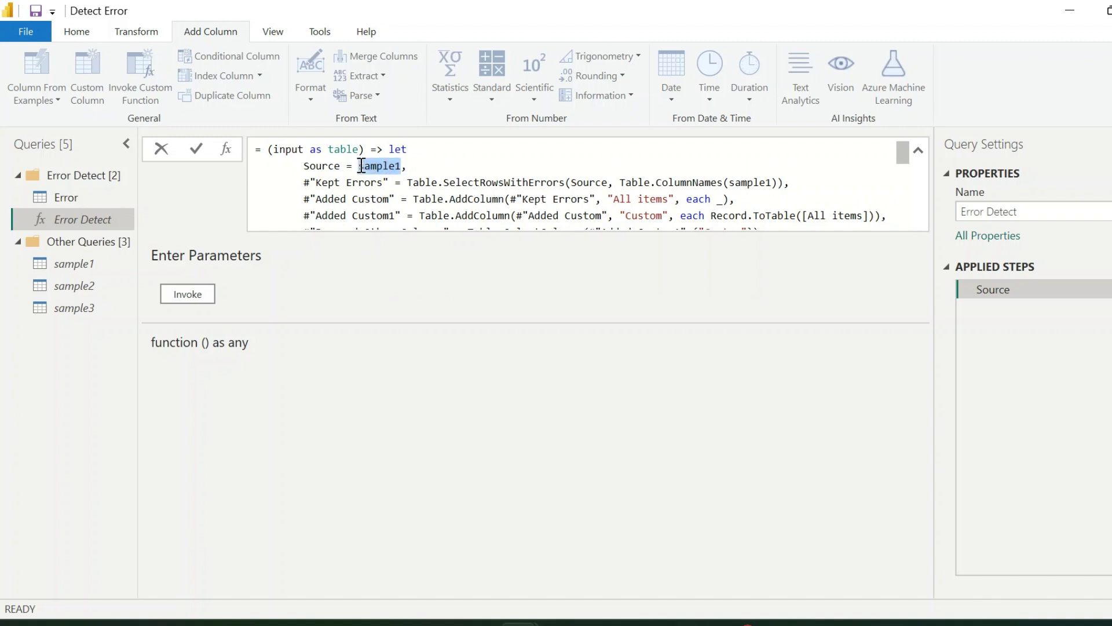
type("input")
left_click_drag(775, 184, 729, 181)
type("input")
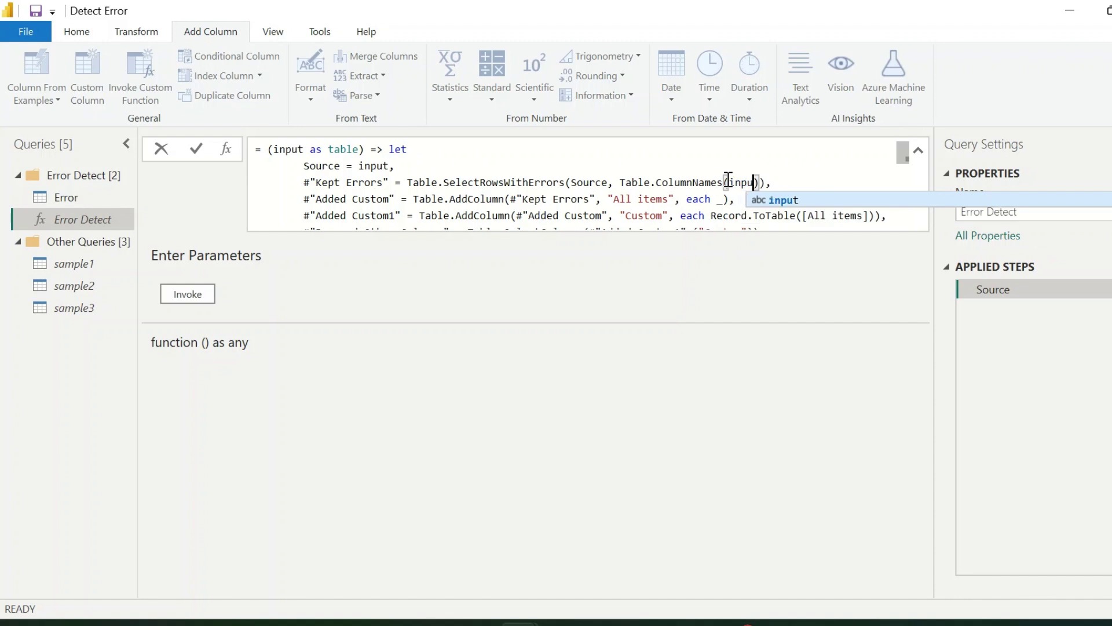
left_click(195, 150)
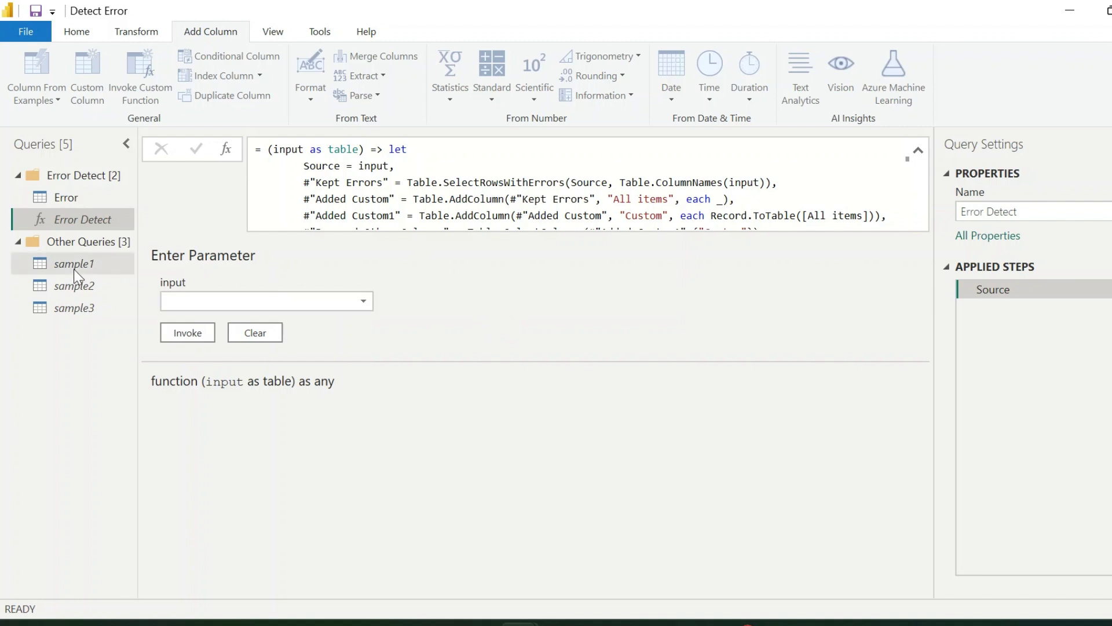
- Invoke Error Detect with sample1 as the input table
left_click(364, 301)
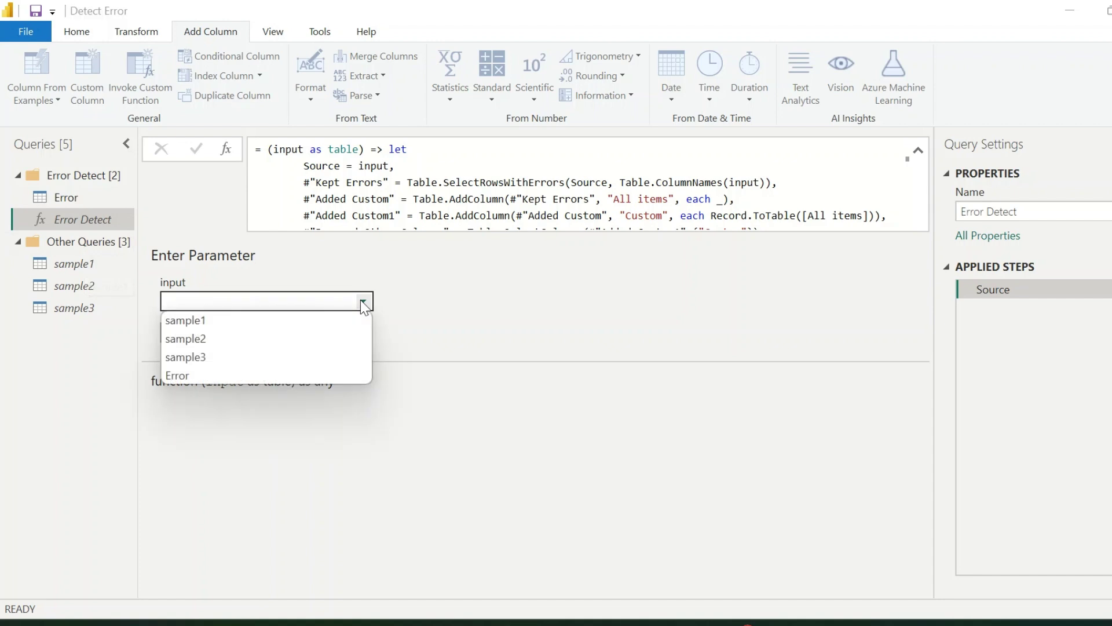
left_click(277, 320)
left_click(188, 332)
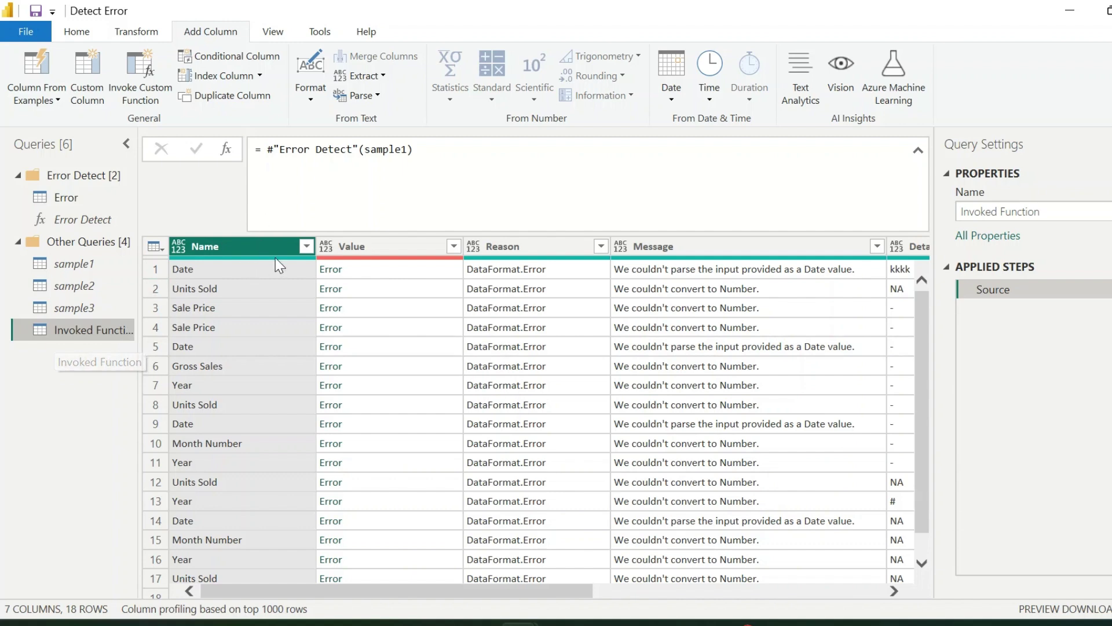
- Rename the resulting query to Sample1Errors
scroll(484, 374, "right", 5)
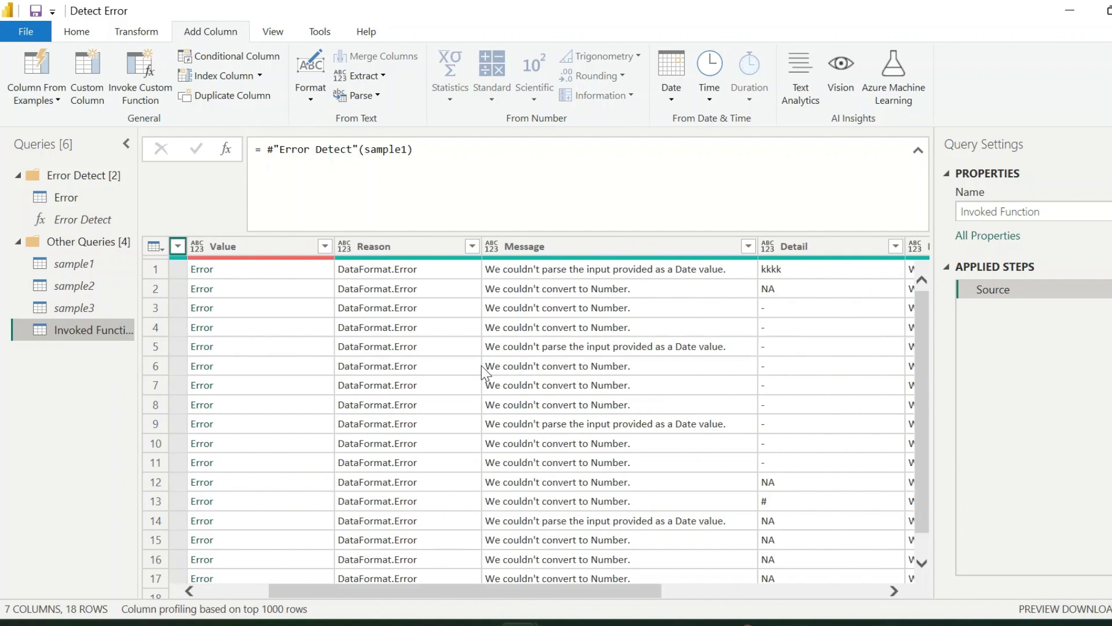
scroll(482, 372, "left", 5)
left_click_drag(1055, 212, 942, 204)
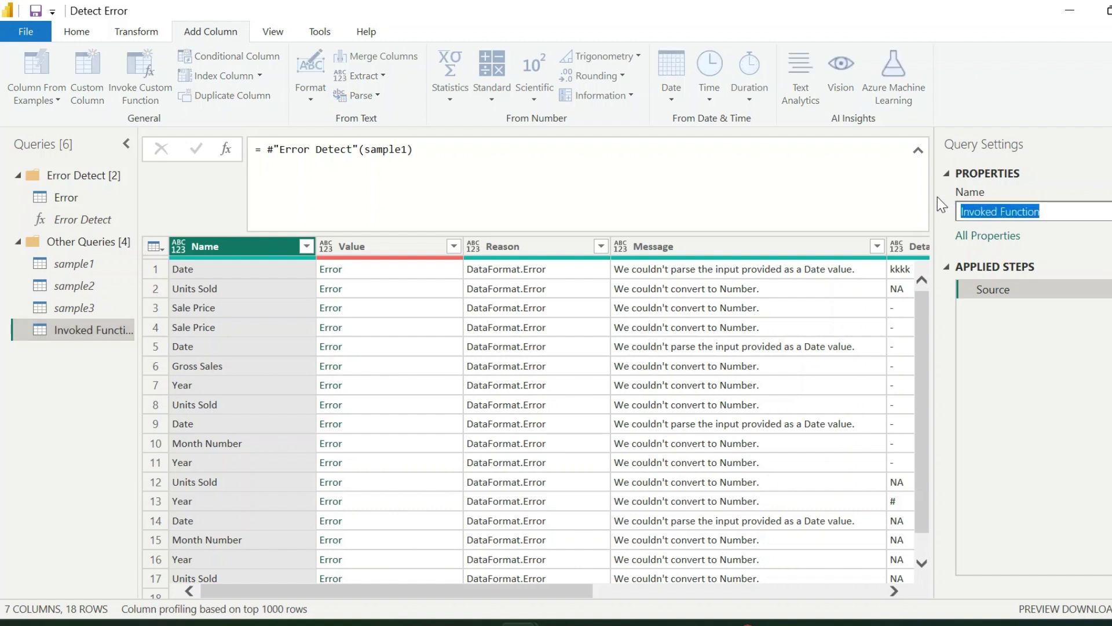
type("Sample1Error")
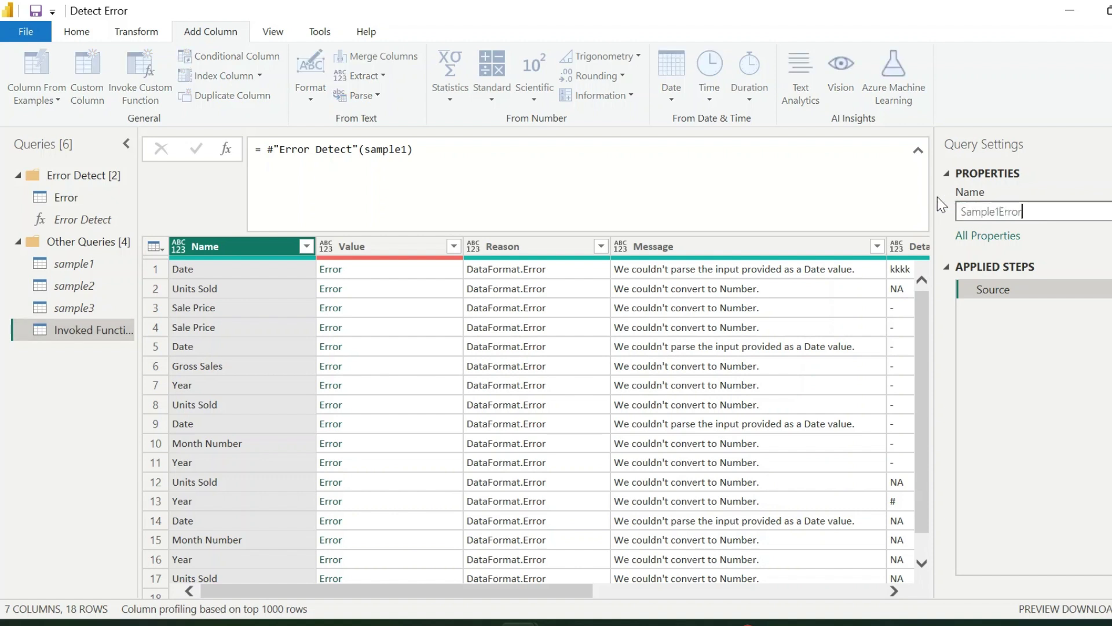
type("s")
key("Return")
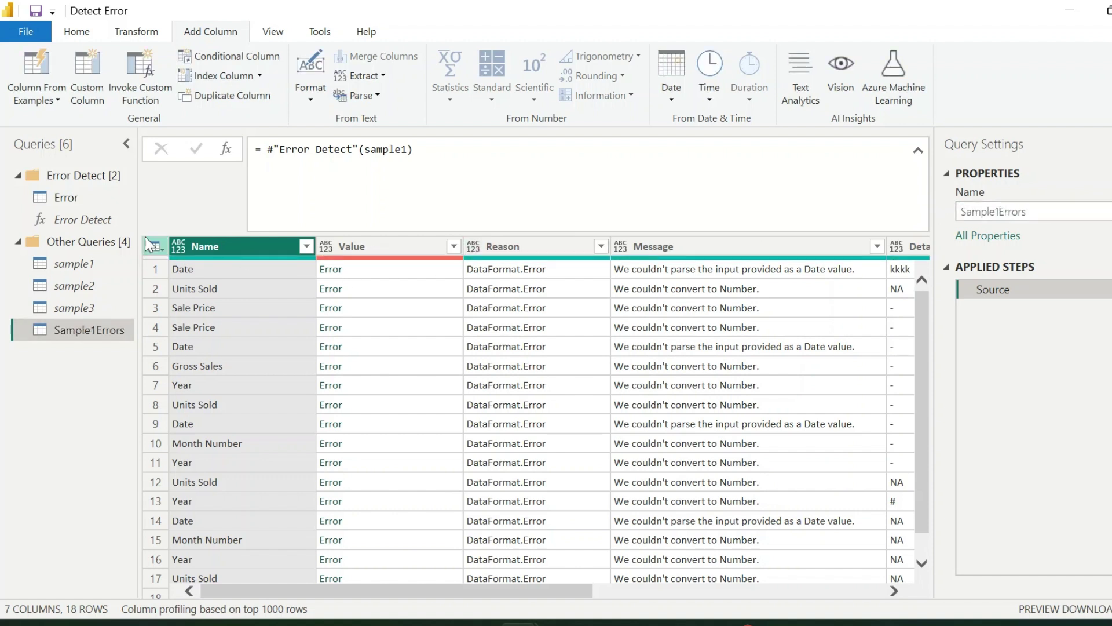
- Invoke Error Detect with sample2 as the input table
left_click(81, 220)
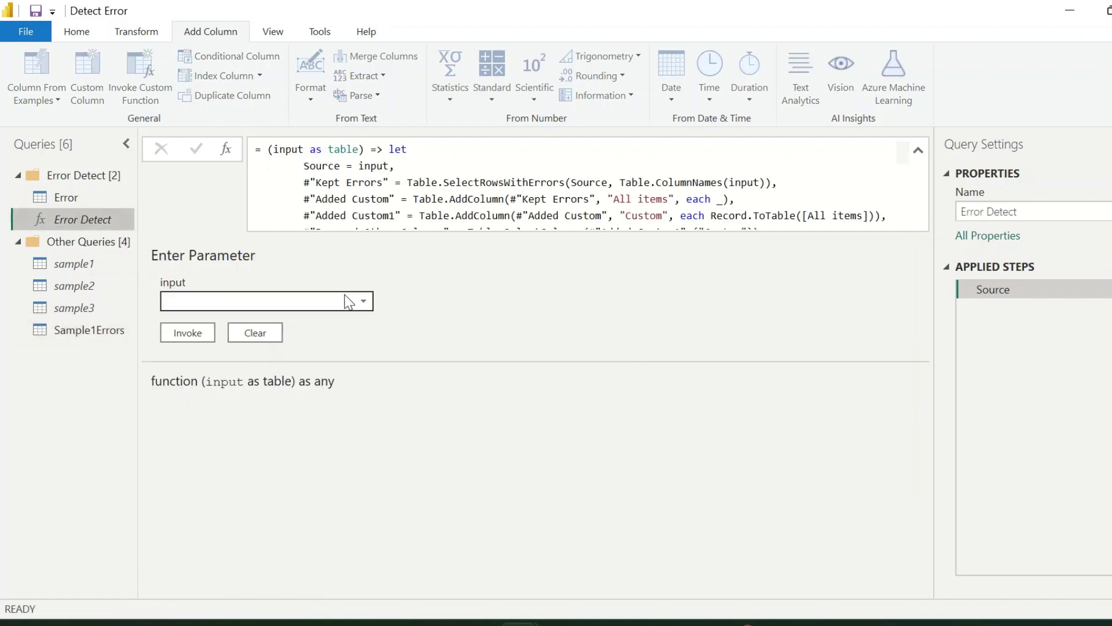
left_click(363, 301)
left_click(247, 344)
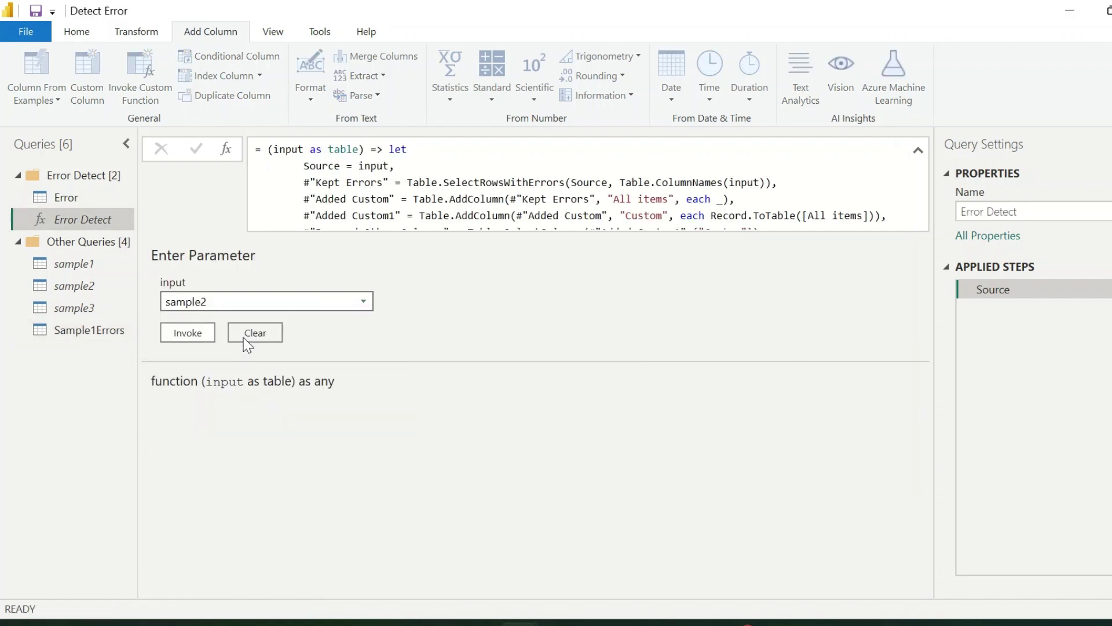
left_click(186, 330)
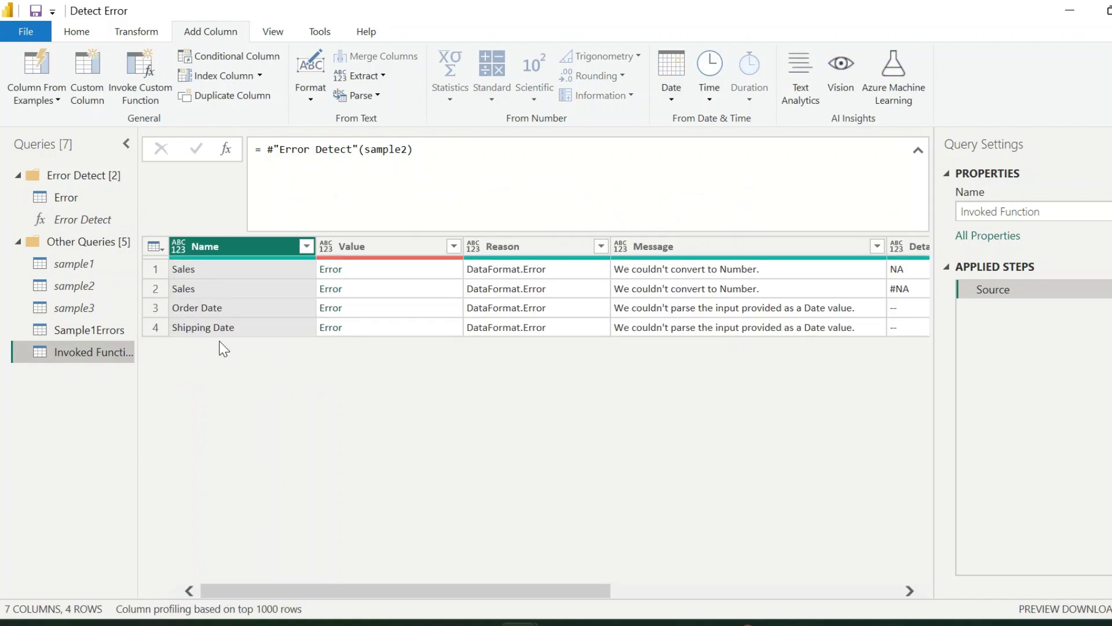
scroll(377, 340, "right", 5)
scroll(378, 340, "left", 5)
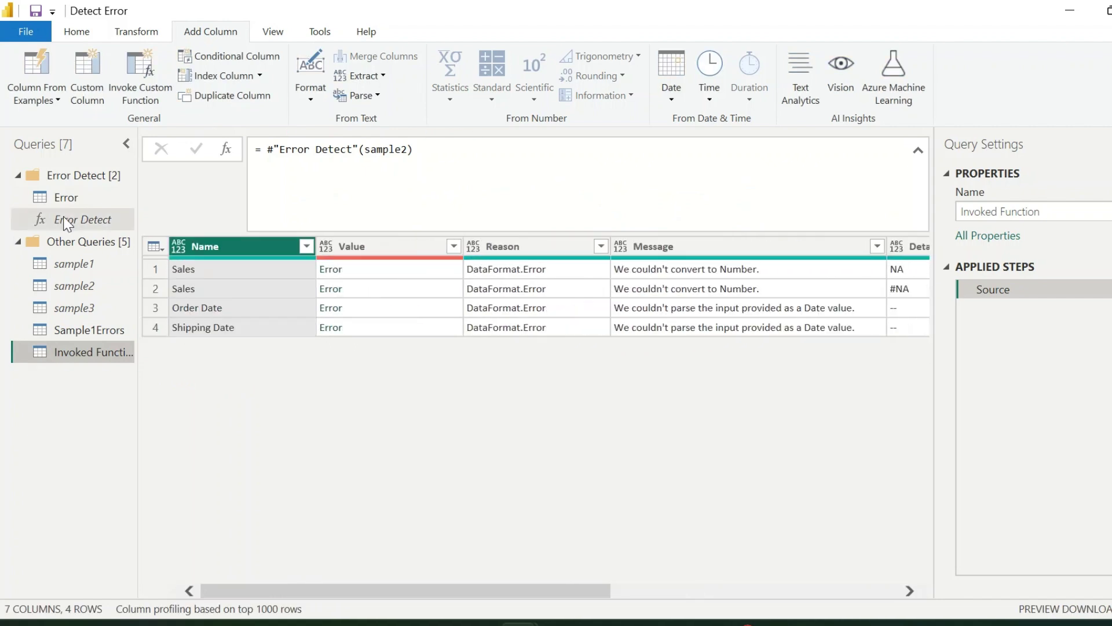
- Invoke Error Detect on sample3 and inspect its Sales Amount error detail showing #NA
left_click(68, 220)
left_click(364, 302)
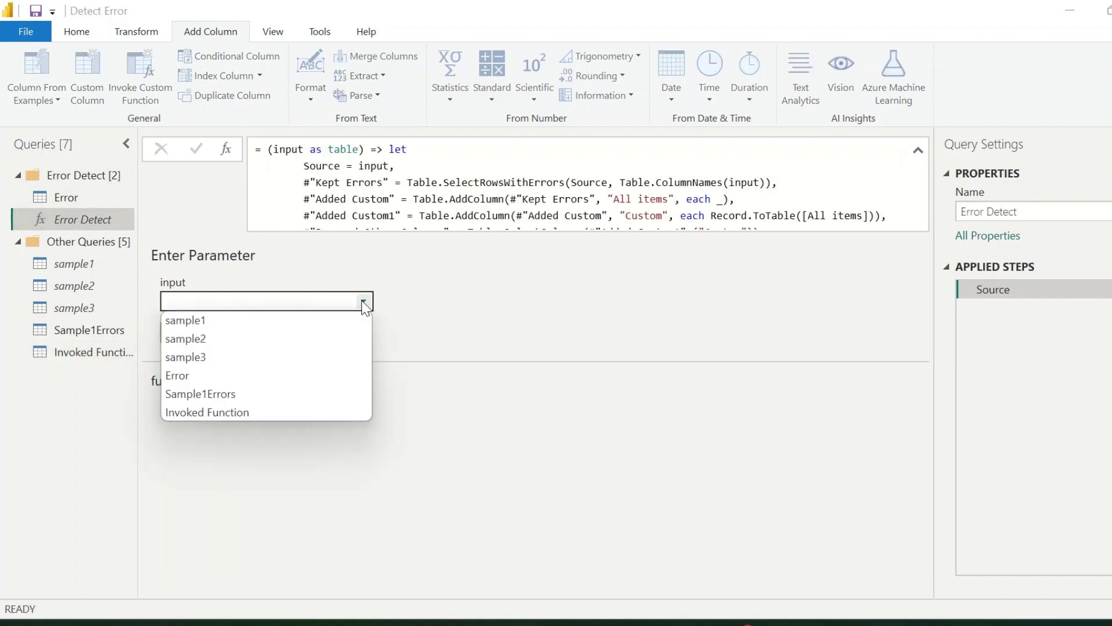
left_click(252, 357)
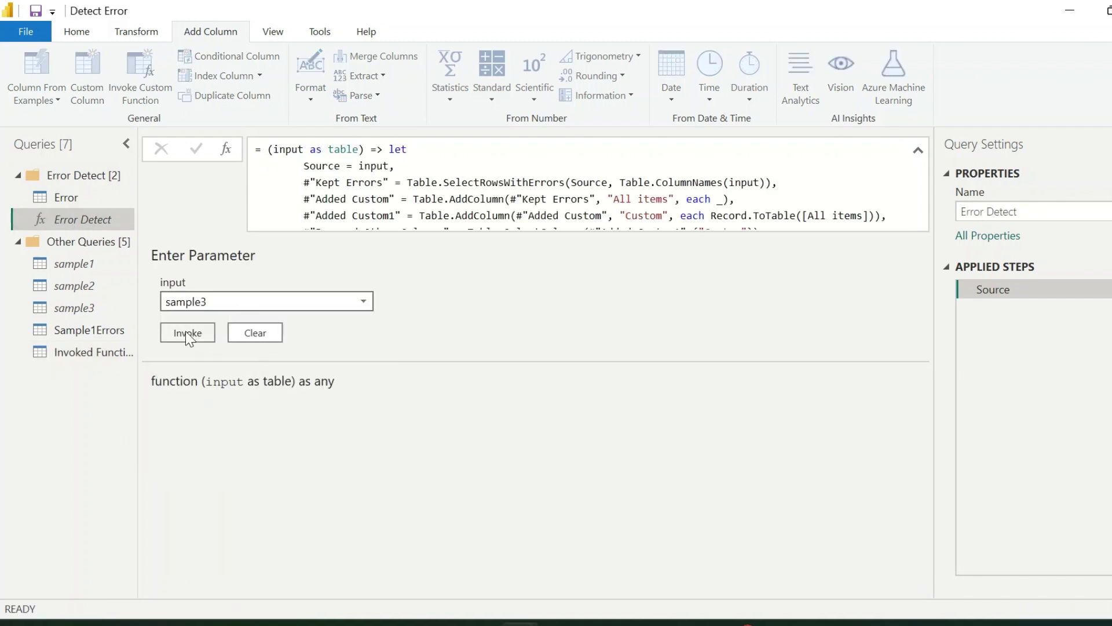
left_click(188, 333)
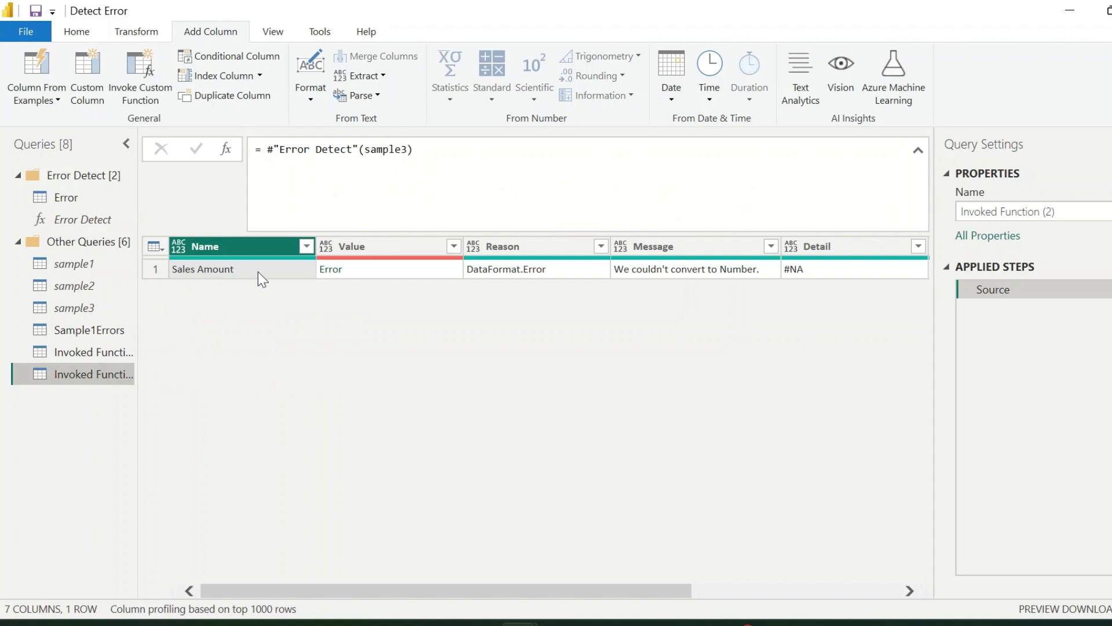
left_click(390, 277)
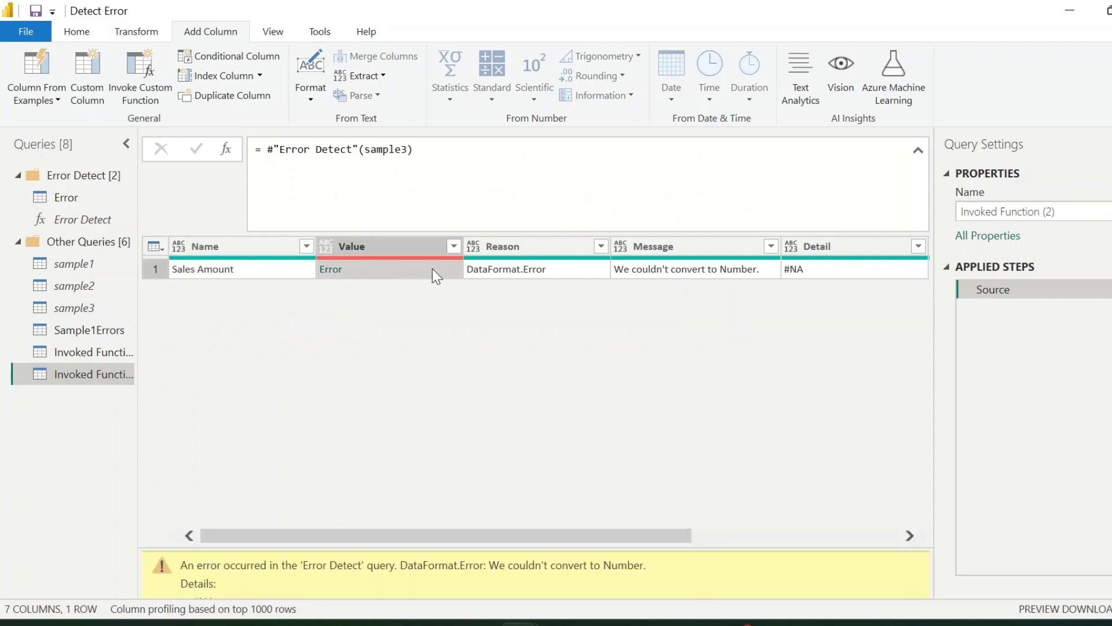
left_click_drag(474, 546, 502, 417)
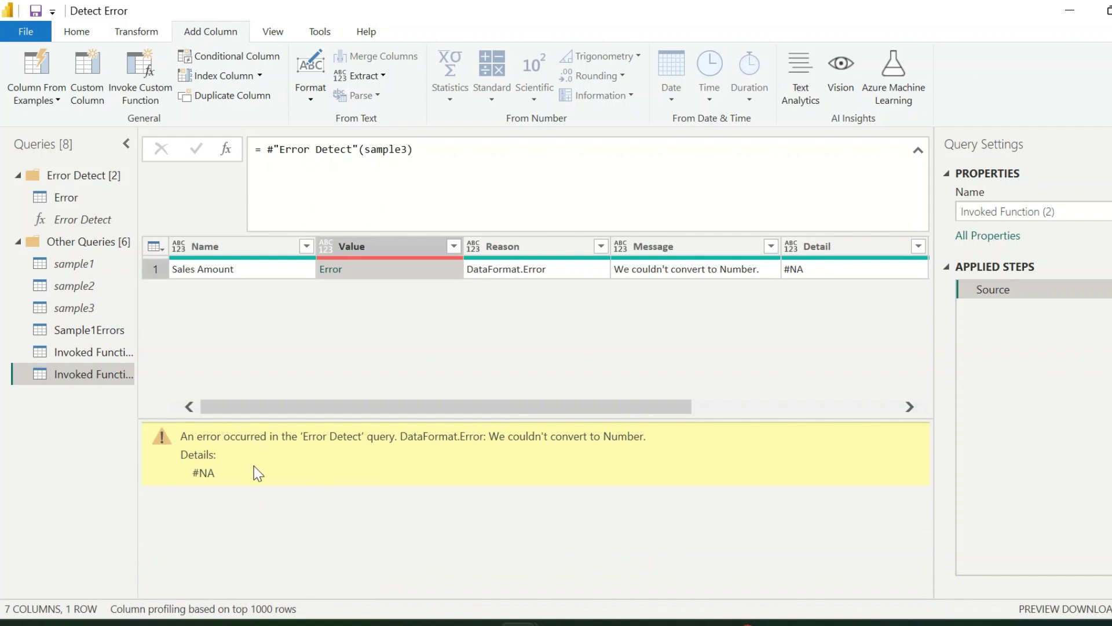
left_click(75, 223)
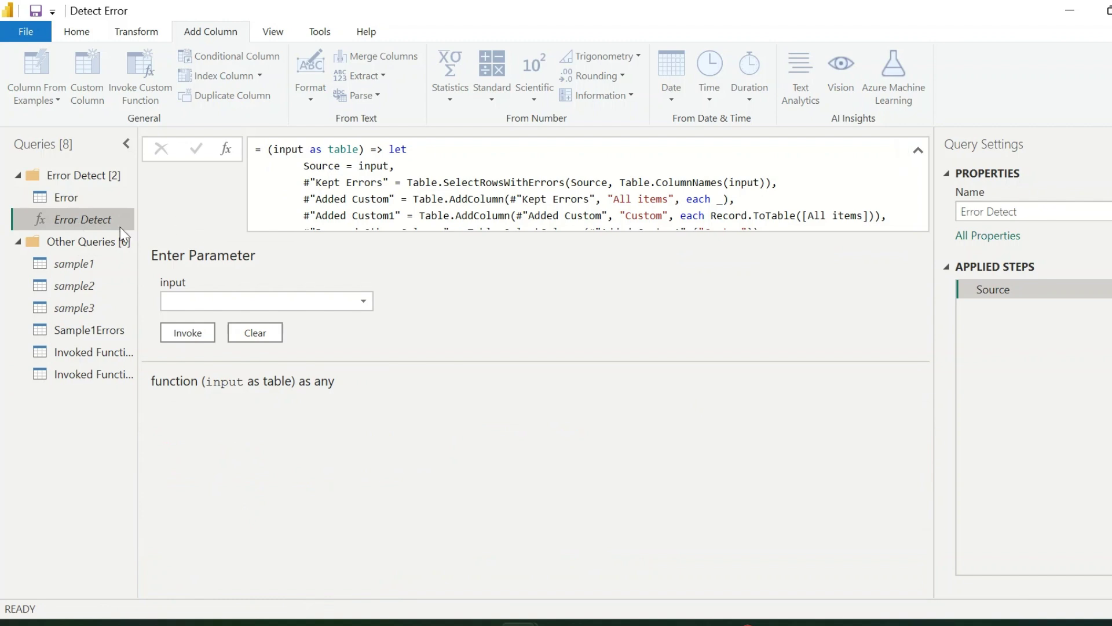
scroll(772, 198, "down", 3)
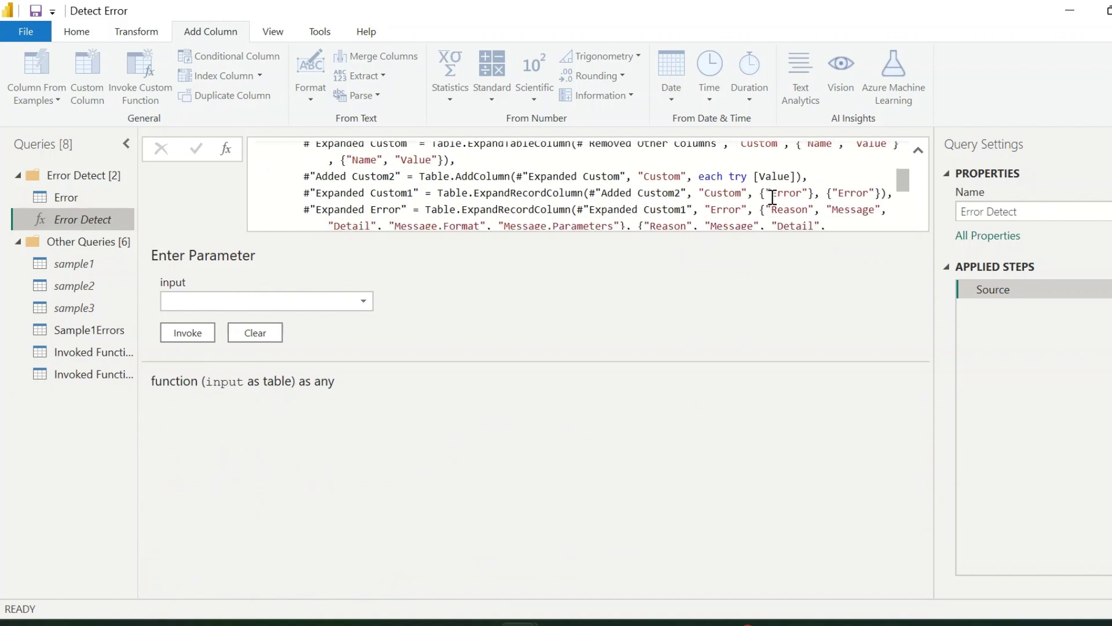
scroll(772, 198, "up", 3)
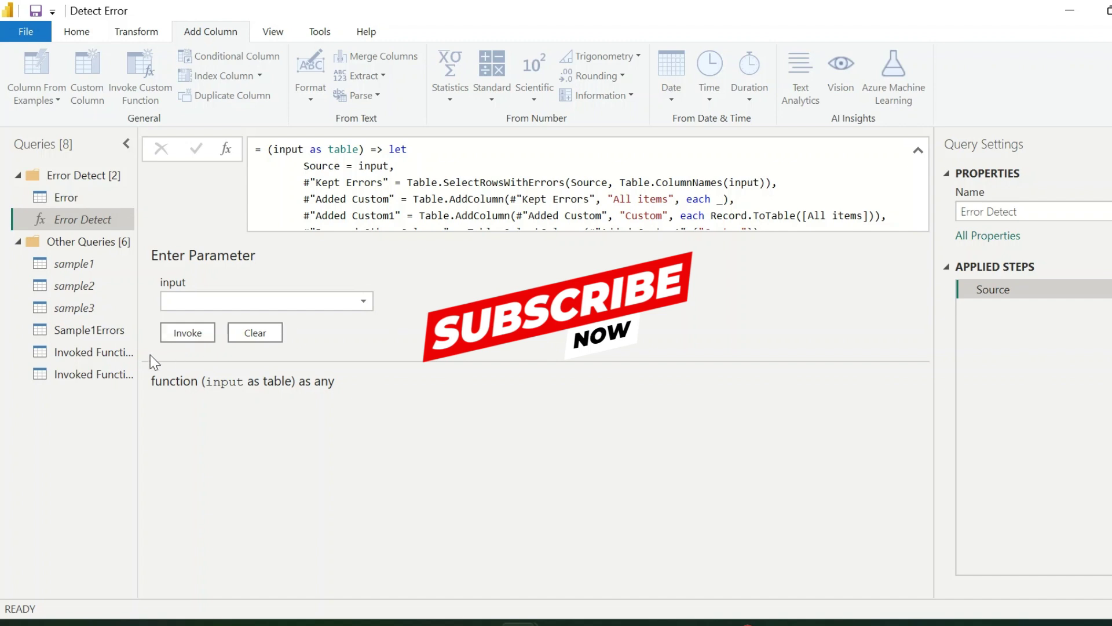
left_click(96, 377)
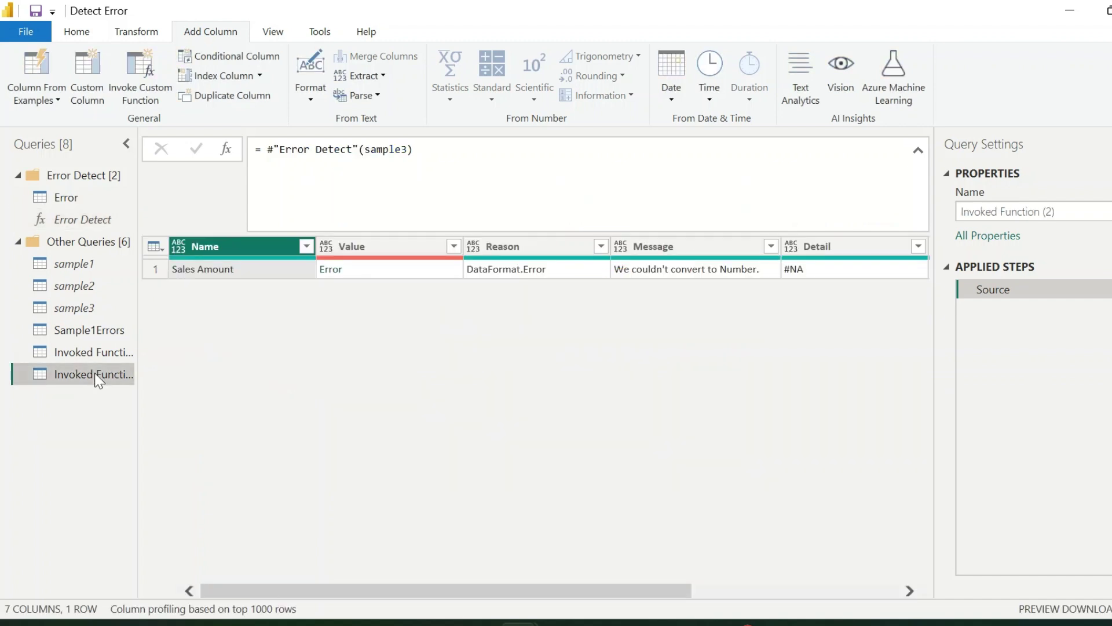